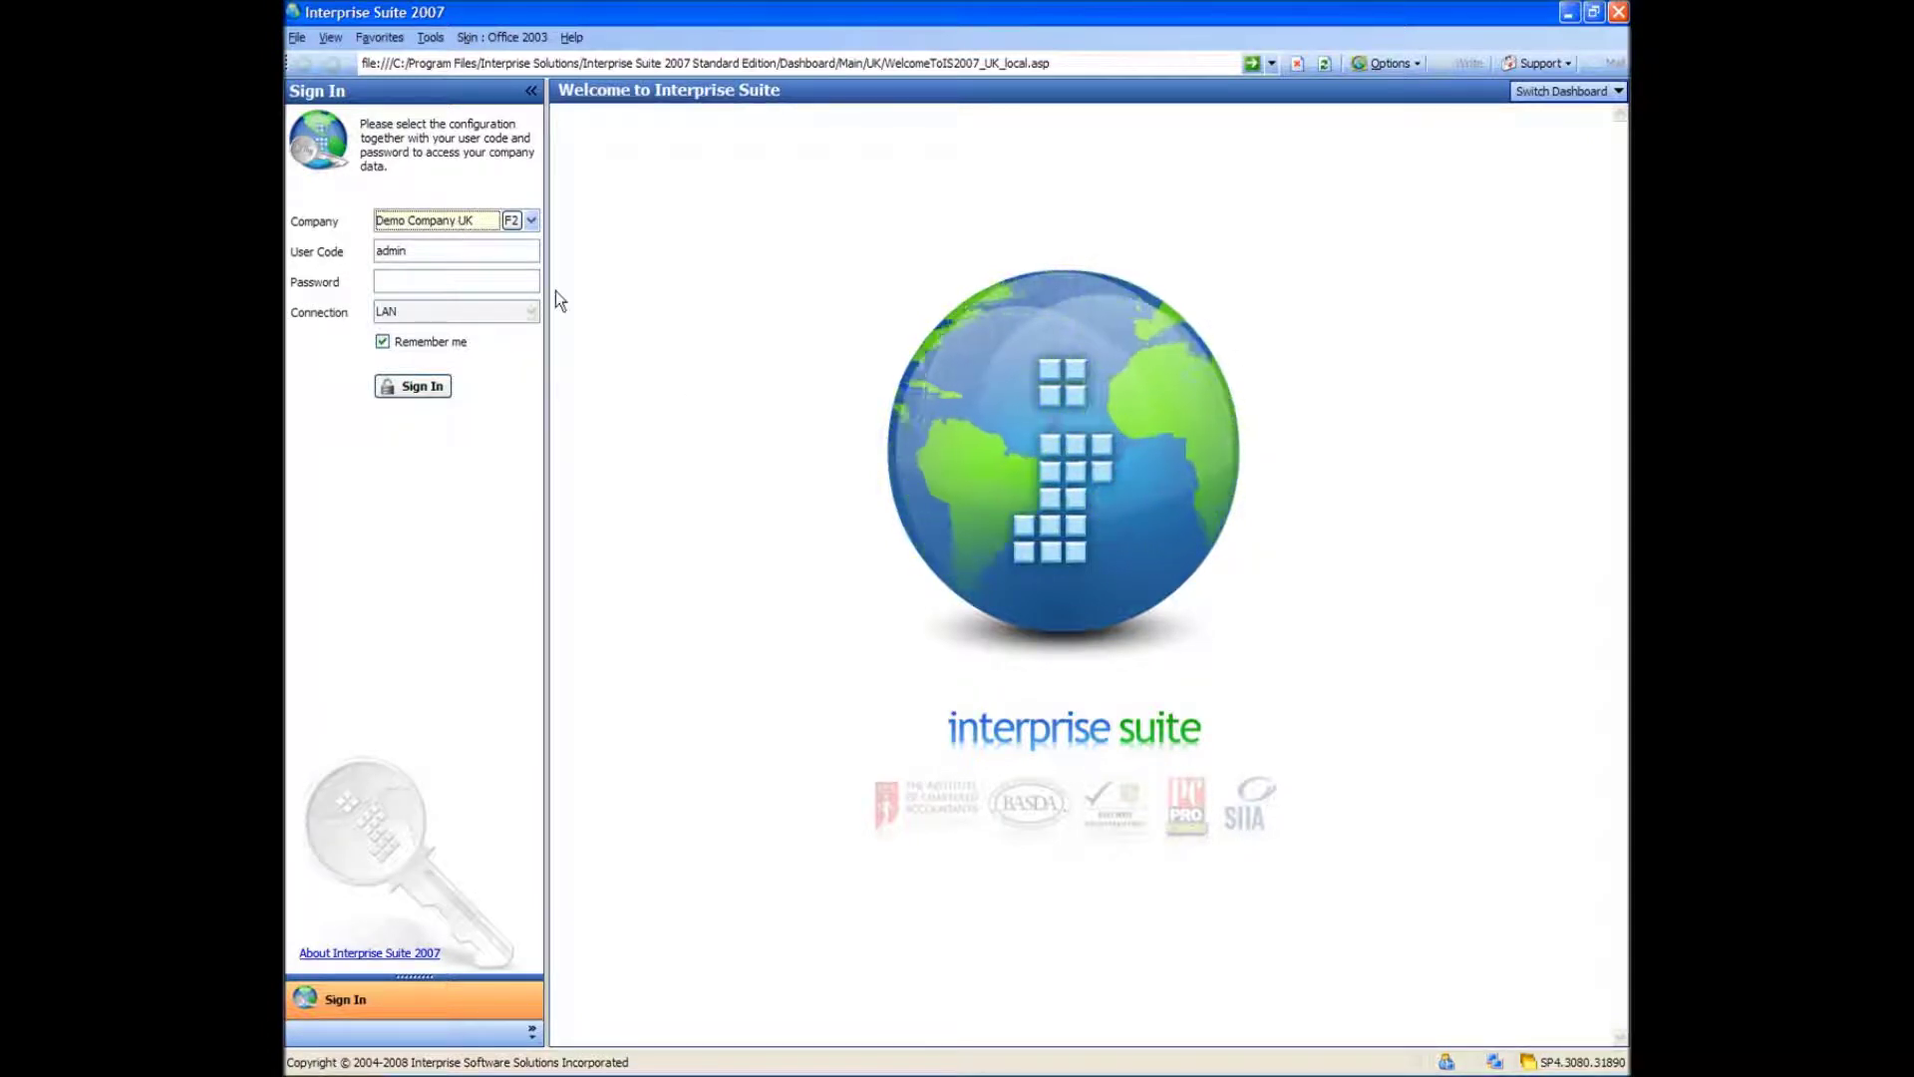
- Choose Demo Company UK, keep user code admin, and enter the account password
{"action": "left_click", "coordinate": [461, 284]}
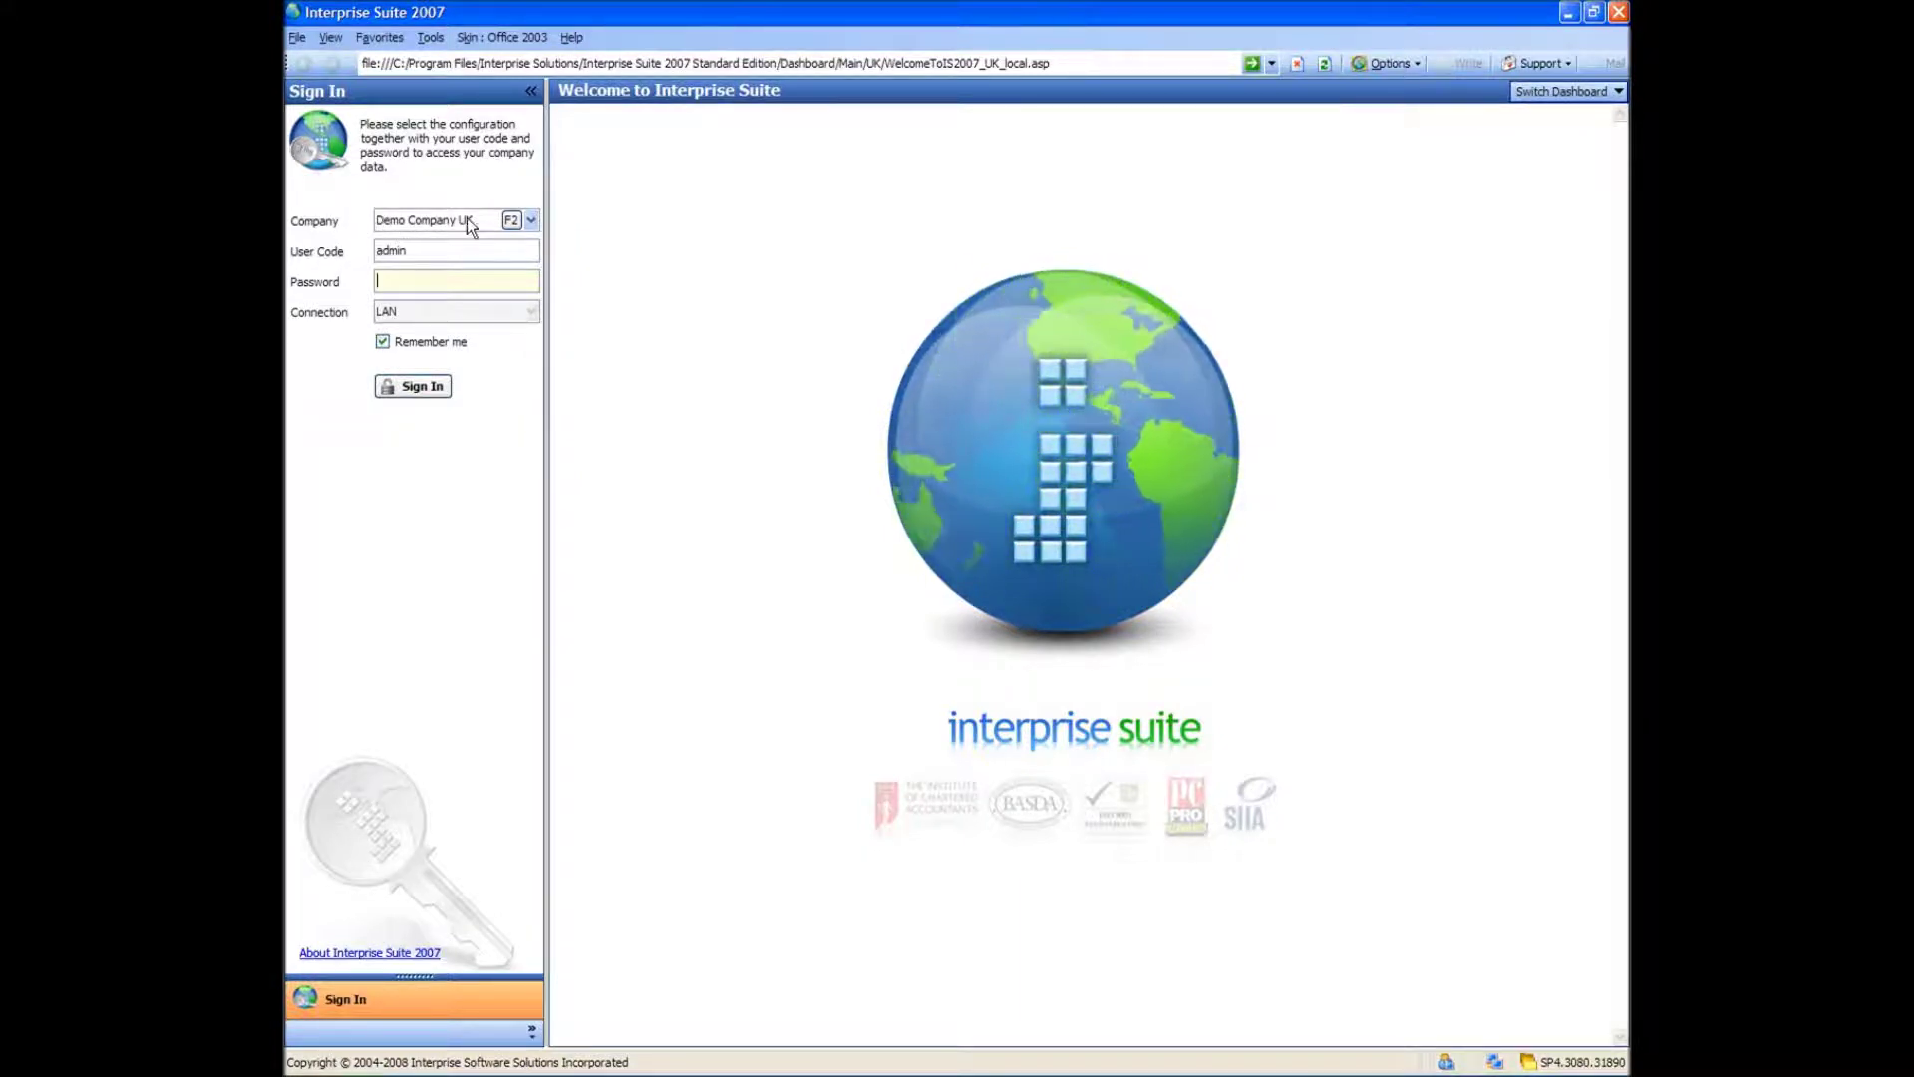
{"action": "left_click", "coordinate": [530, 222]}
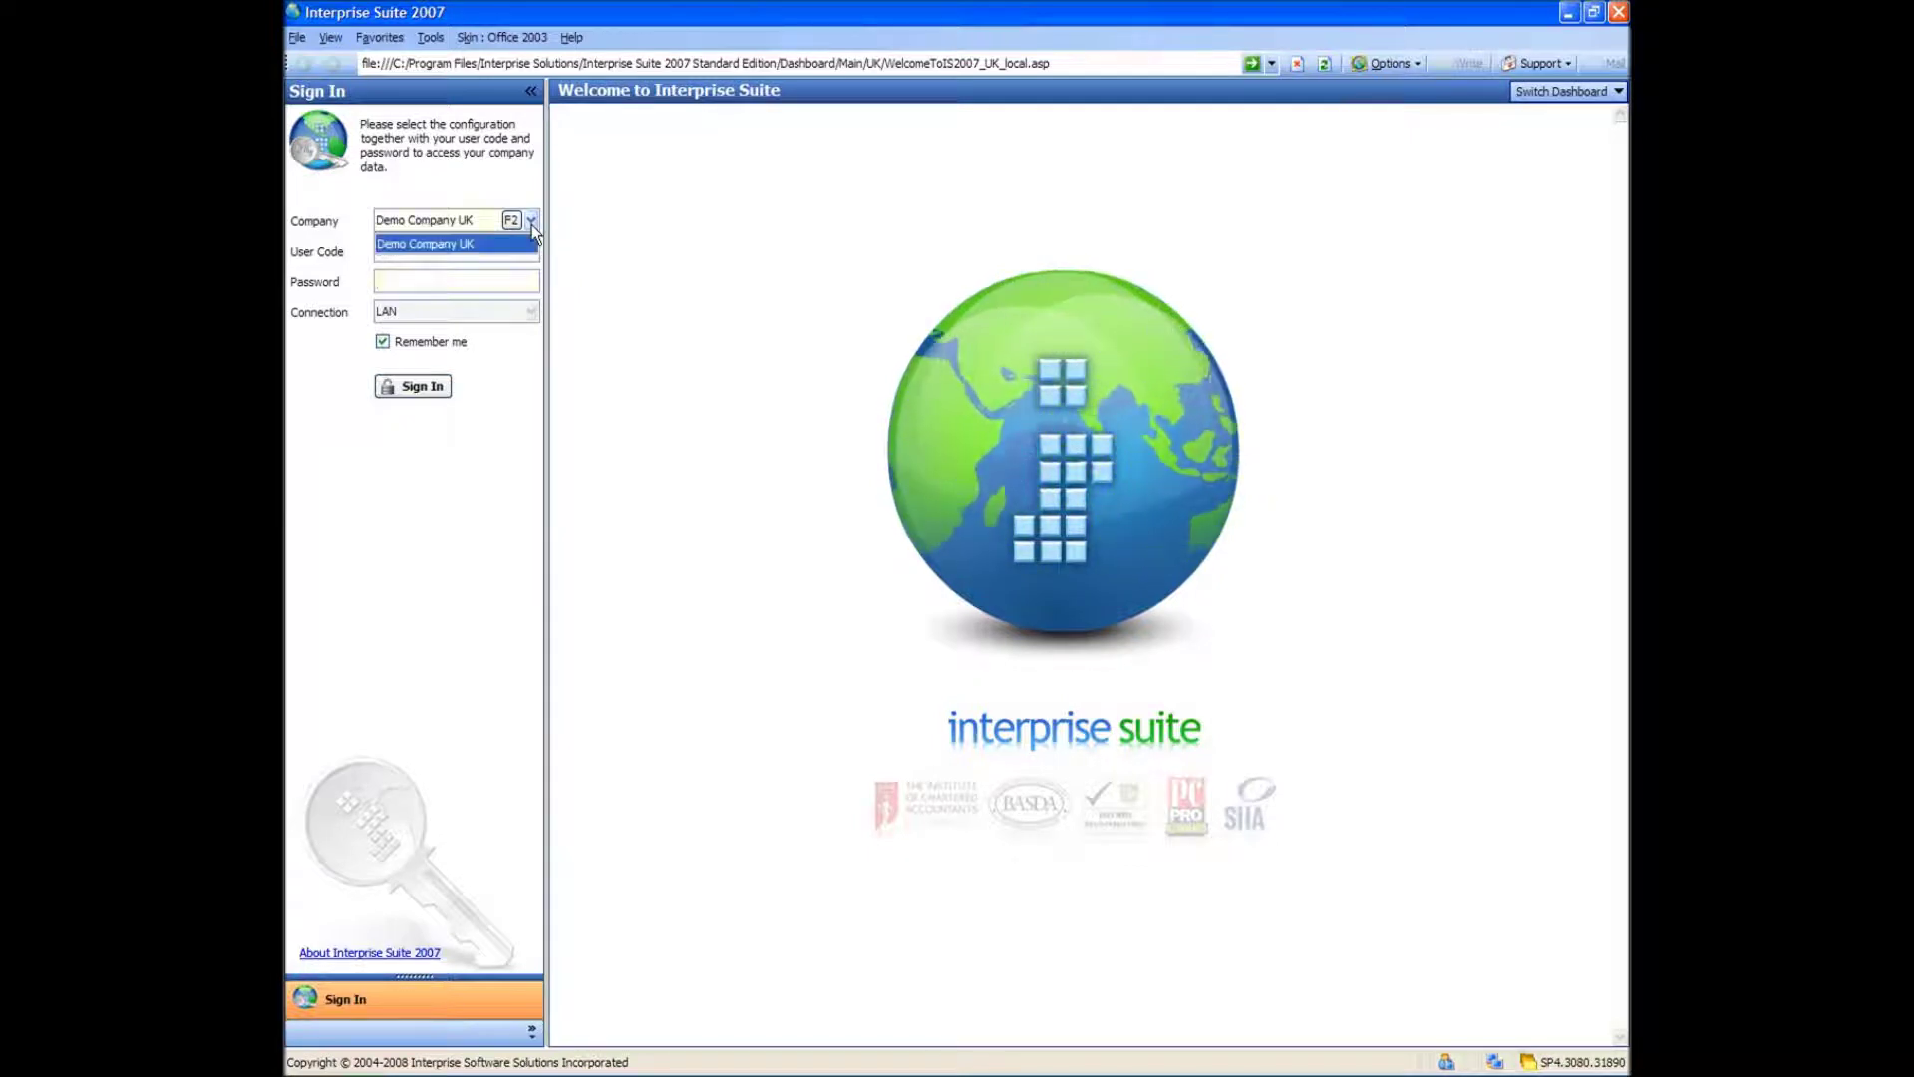
{"action": "left_click", "coordinate": [459, 243]}
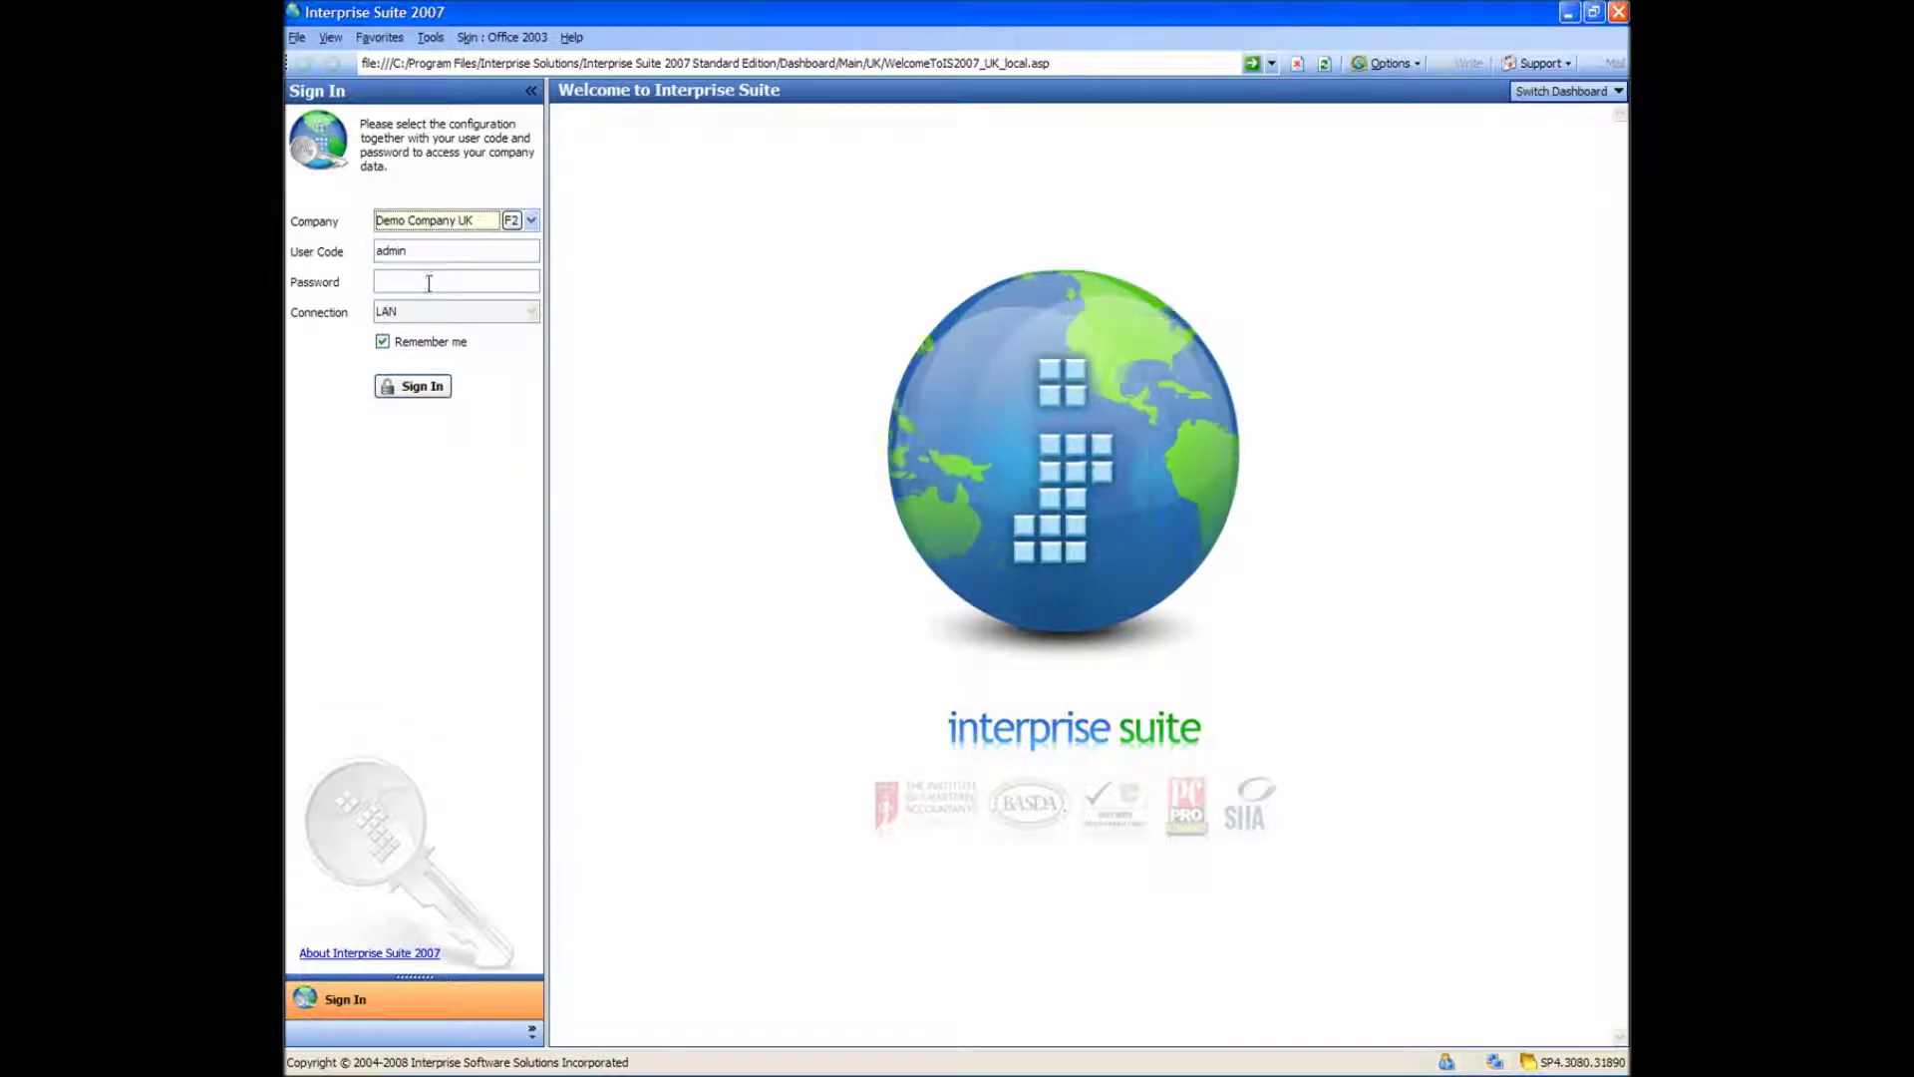
{"action": "left_click", "coordinate": [428, 287]}
{"action": "left_click", "coordinate": [416, 251]}
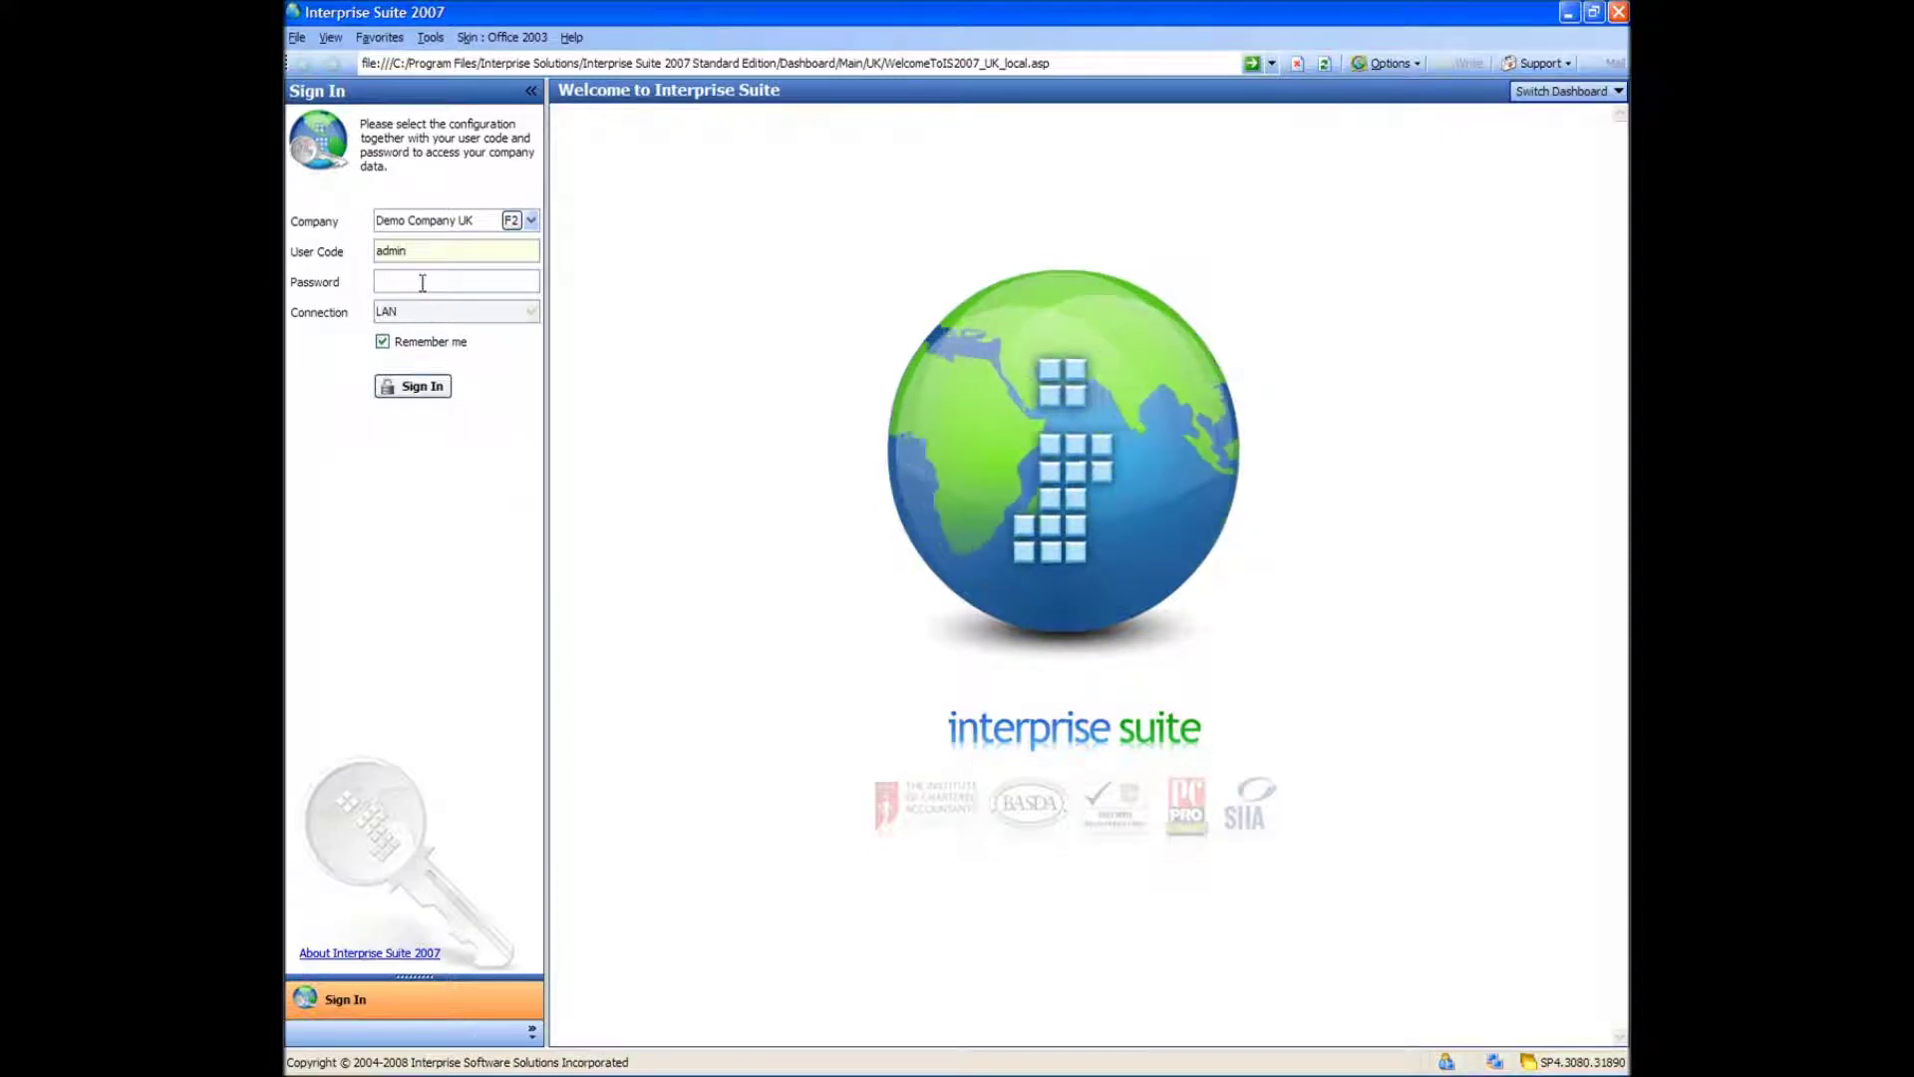
{"action": "left_click", "coordinate": [424, 283]}
{"action": "type", "text": "admin"}
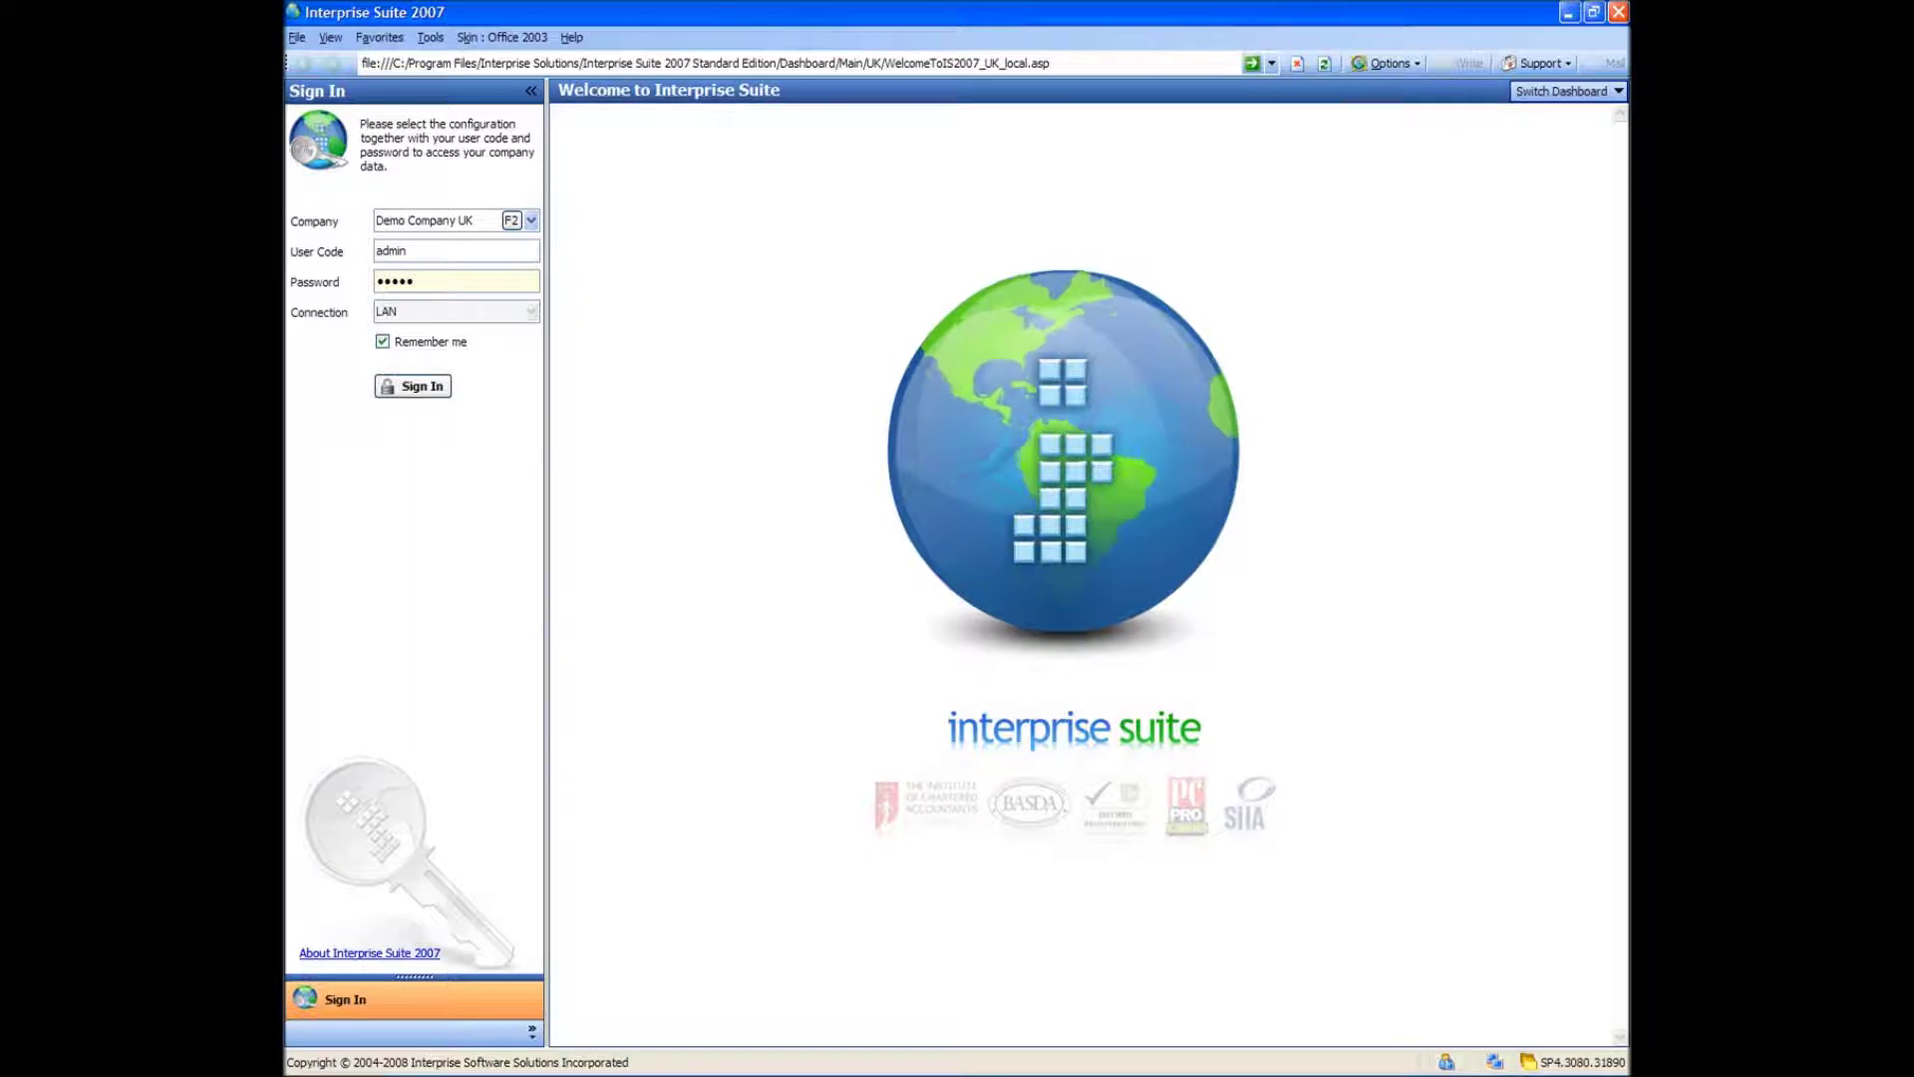
- Sign in to DEMOUK and expand, then collapse, the module list back to CRM
{"action": "key", "text": "Return"}
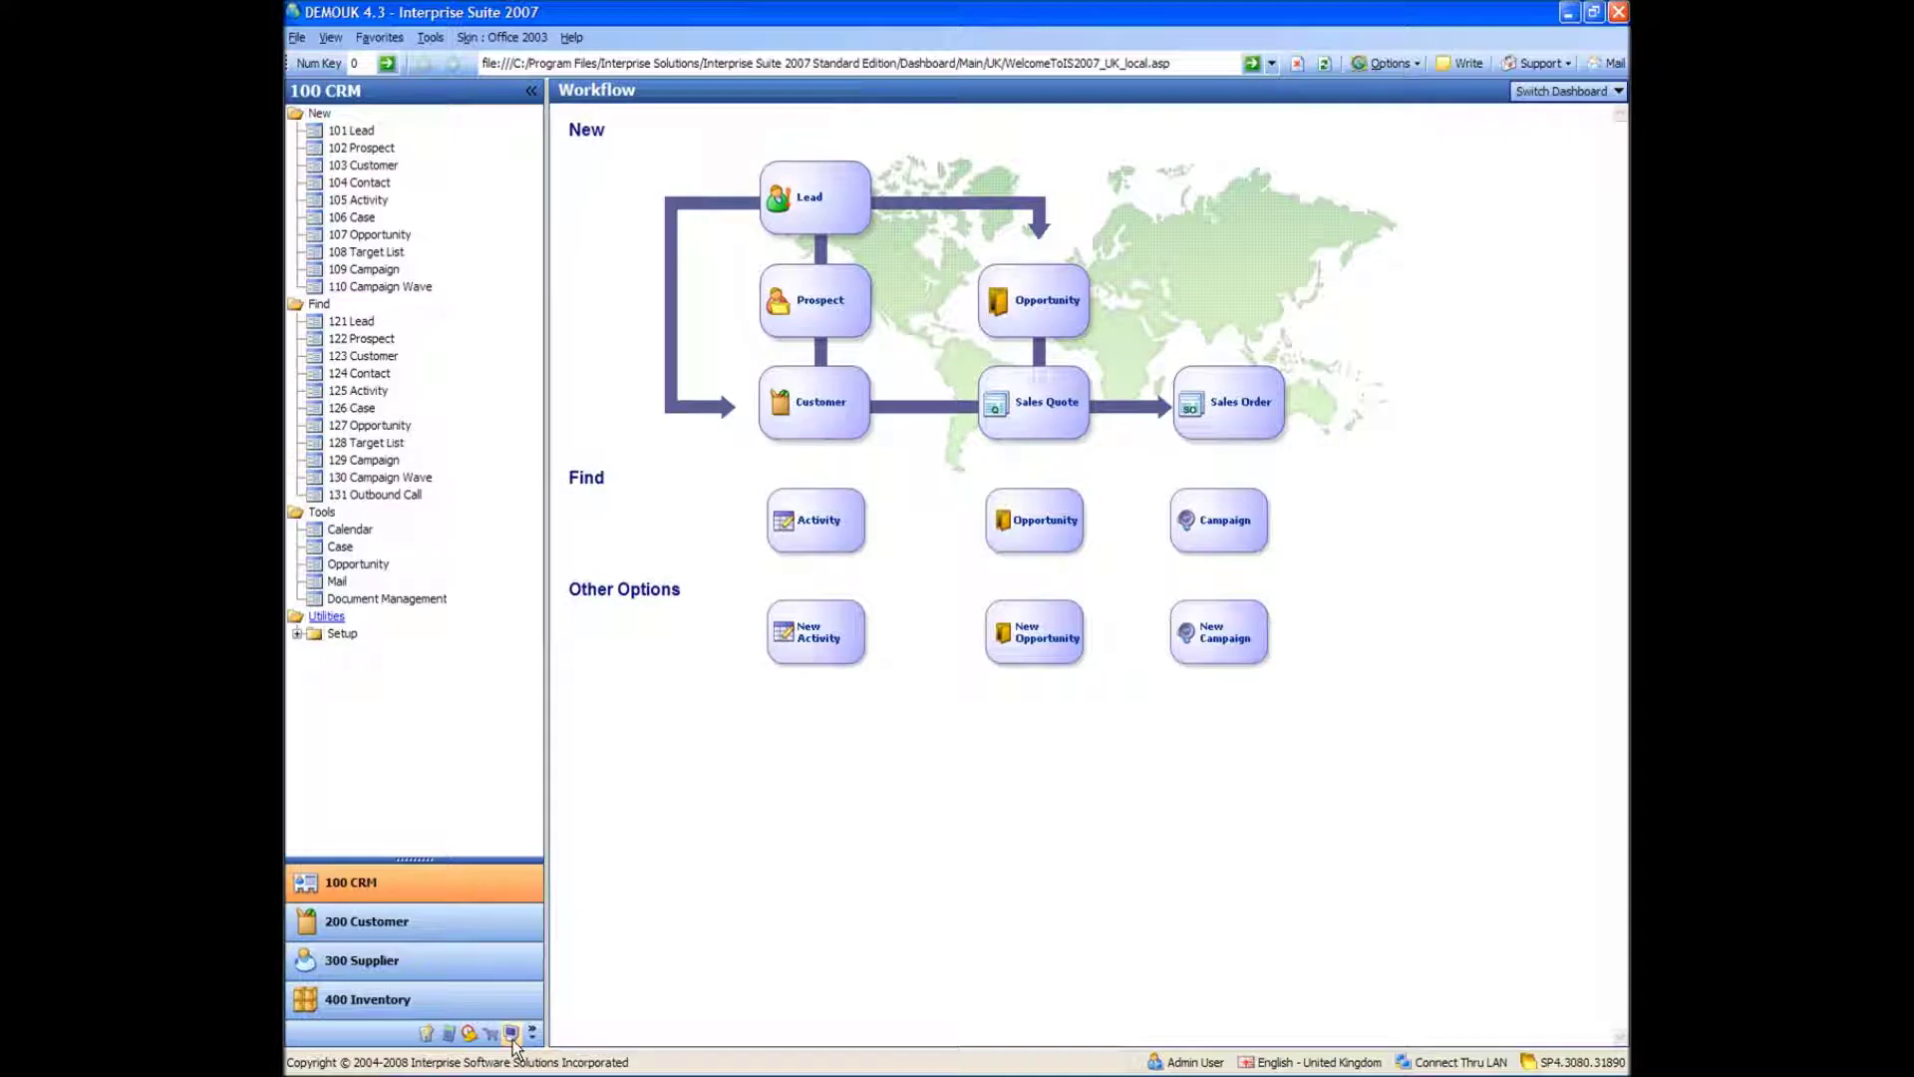
{"action": "left_click_drag", "start_coordinate": [412, 859], "coordinate": [445, 664]}
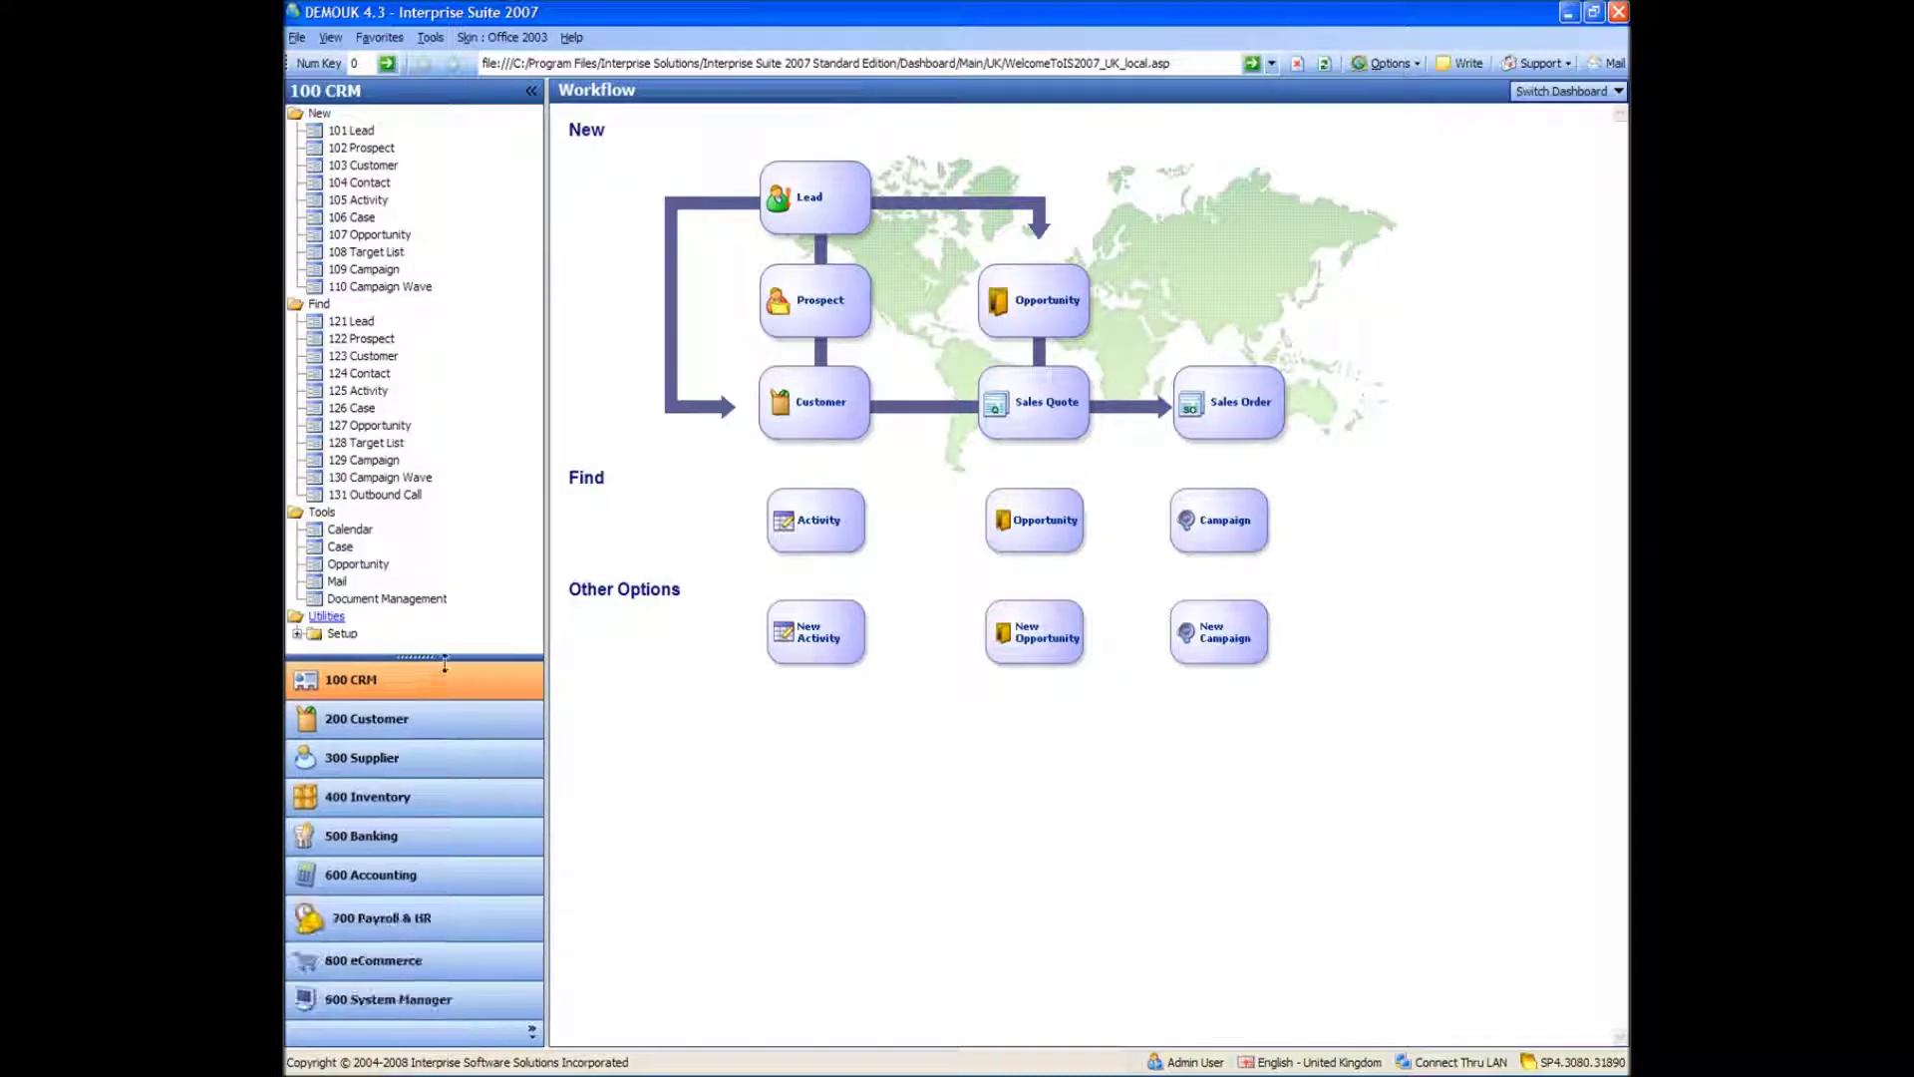
{"action": "left_click_drag", "start_coordinate": [444, 654], "coordinate": [438, 858]}
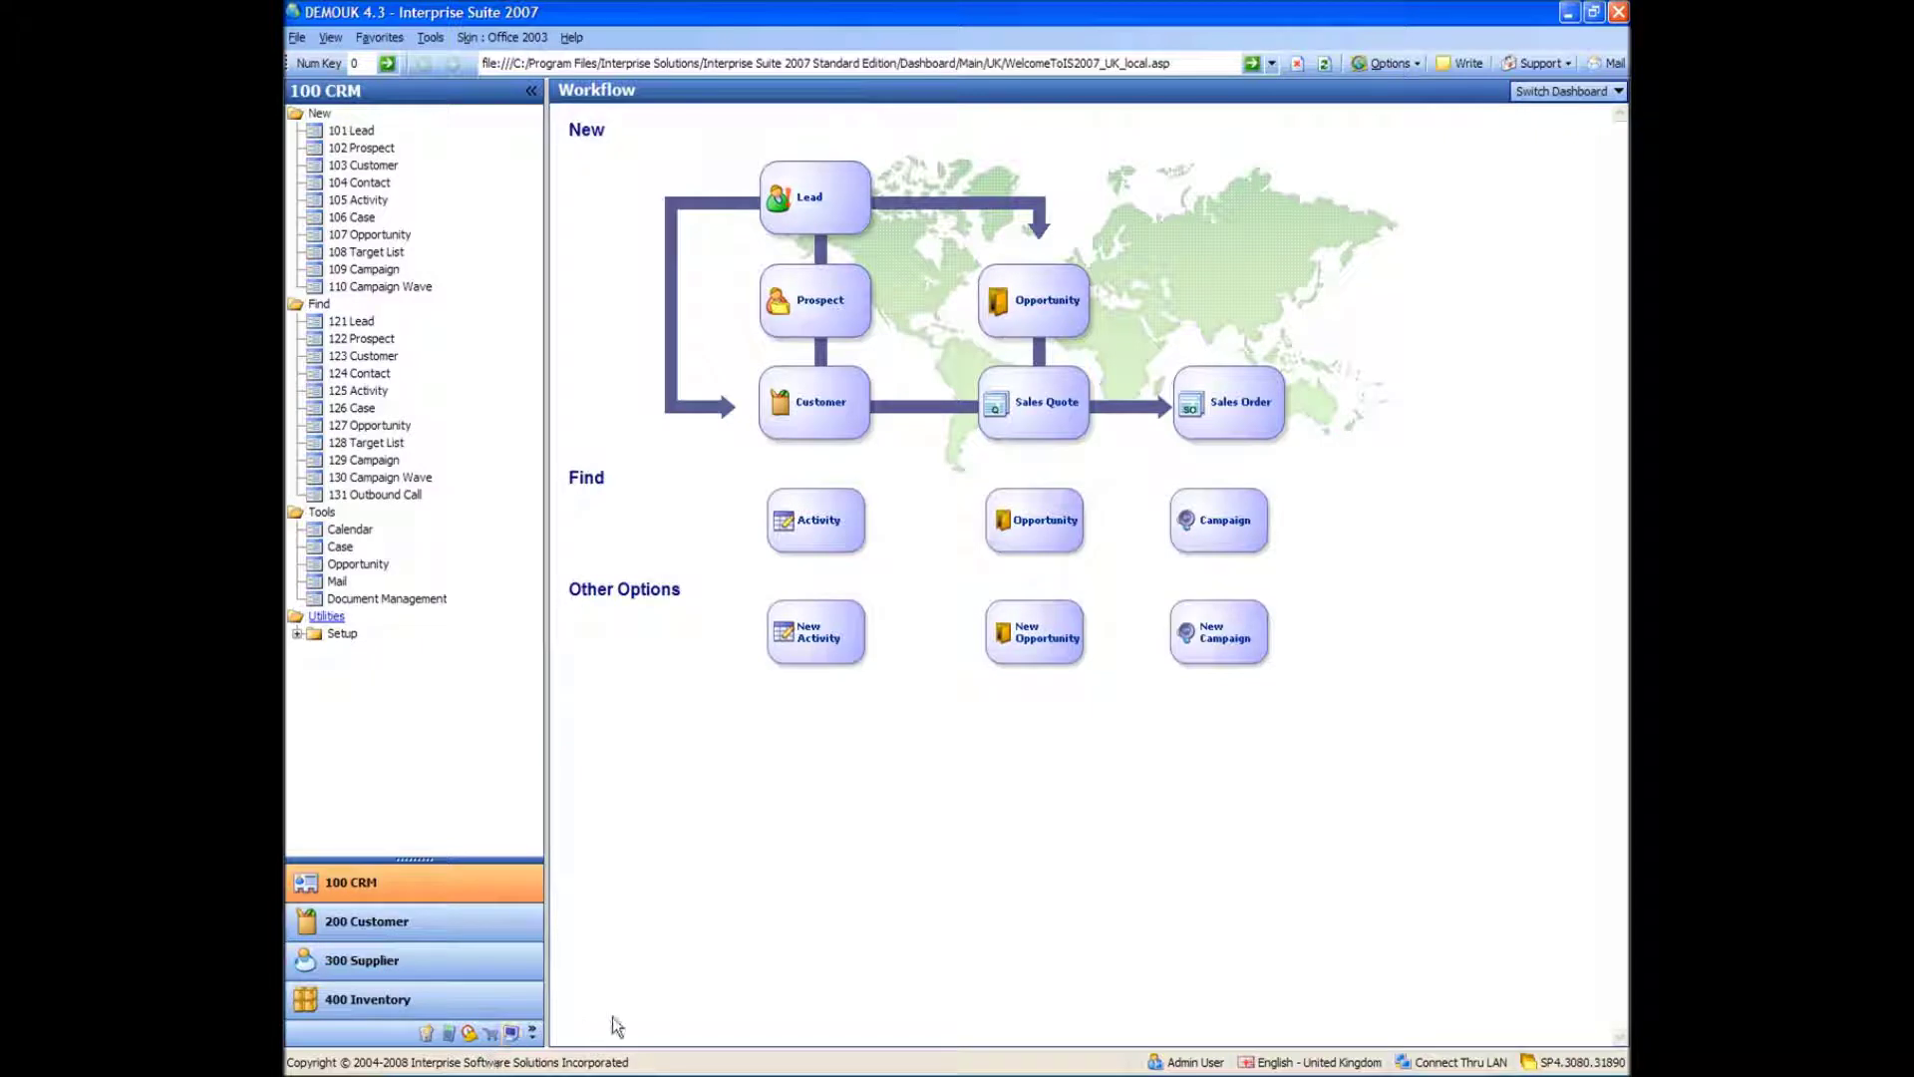
- Switch to System Manager and launch the New Company Wizard from Tools
{"action": "left_click", "coordinate": [513, 1035]}
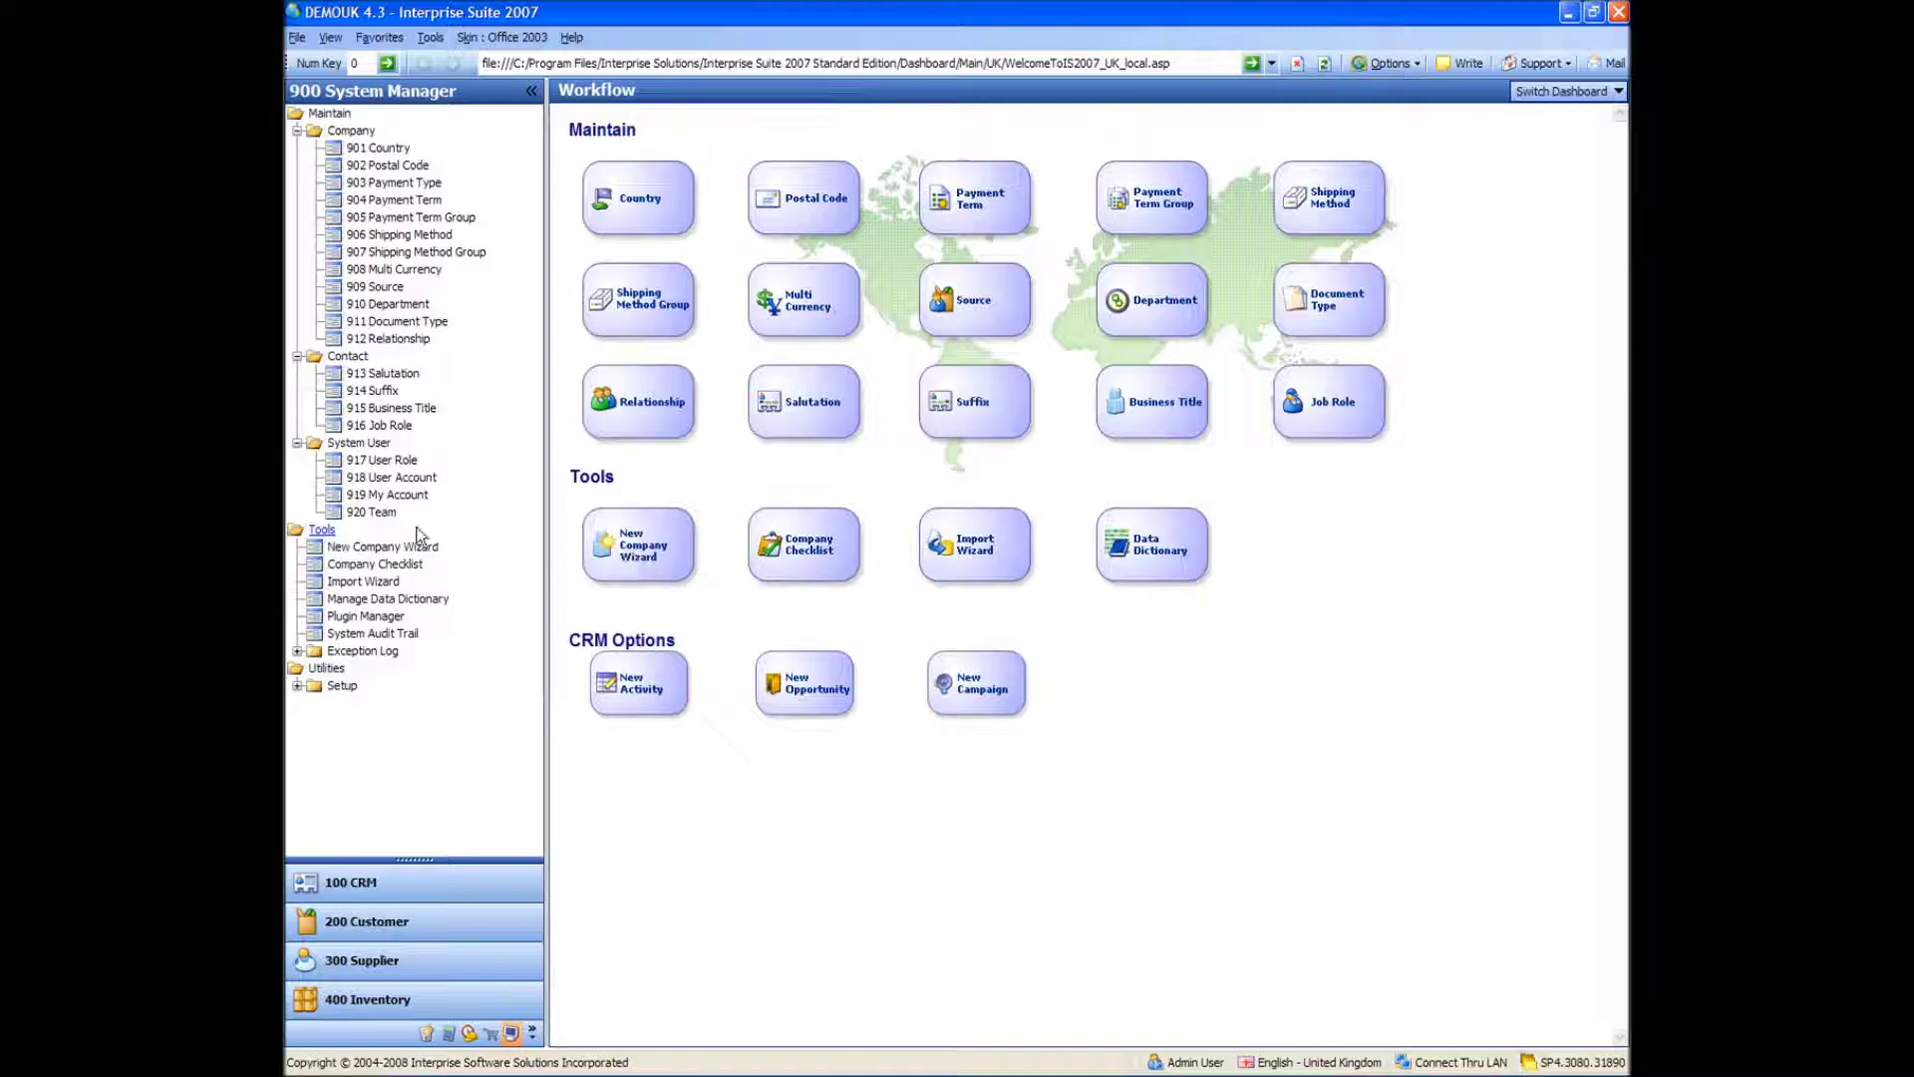
{"action": "left_click", "coordinate": [395, 550]}
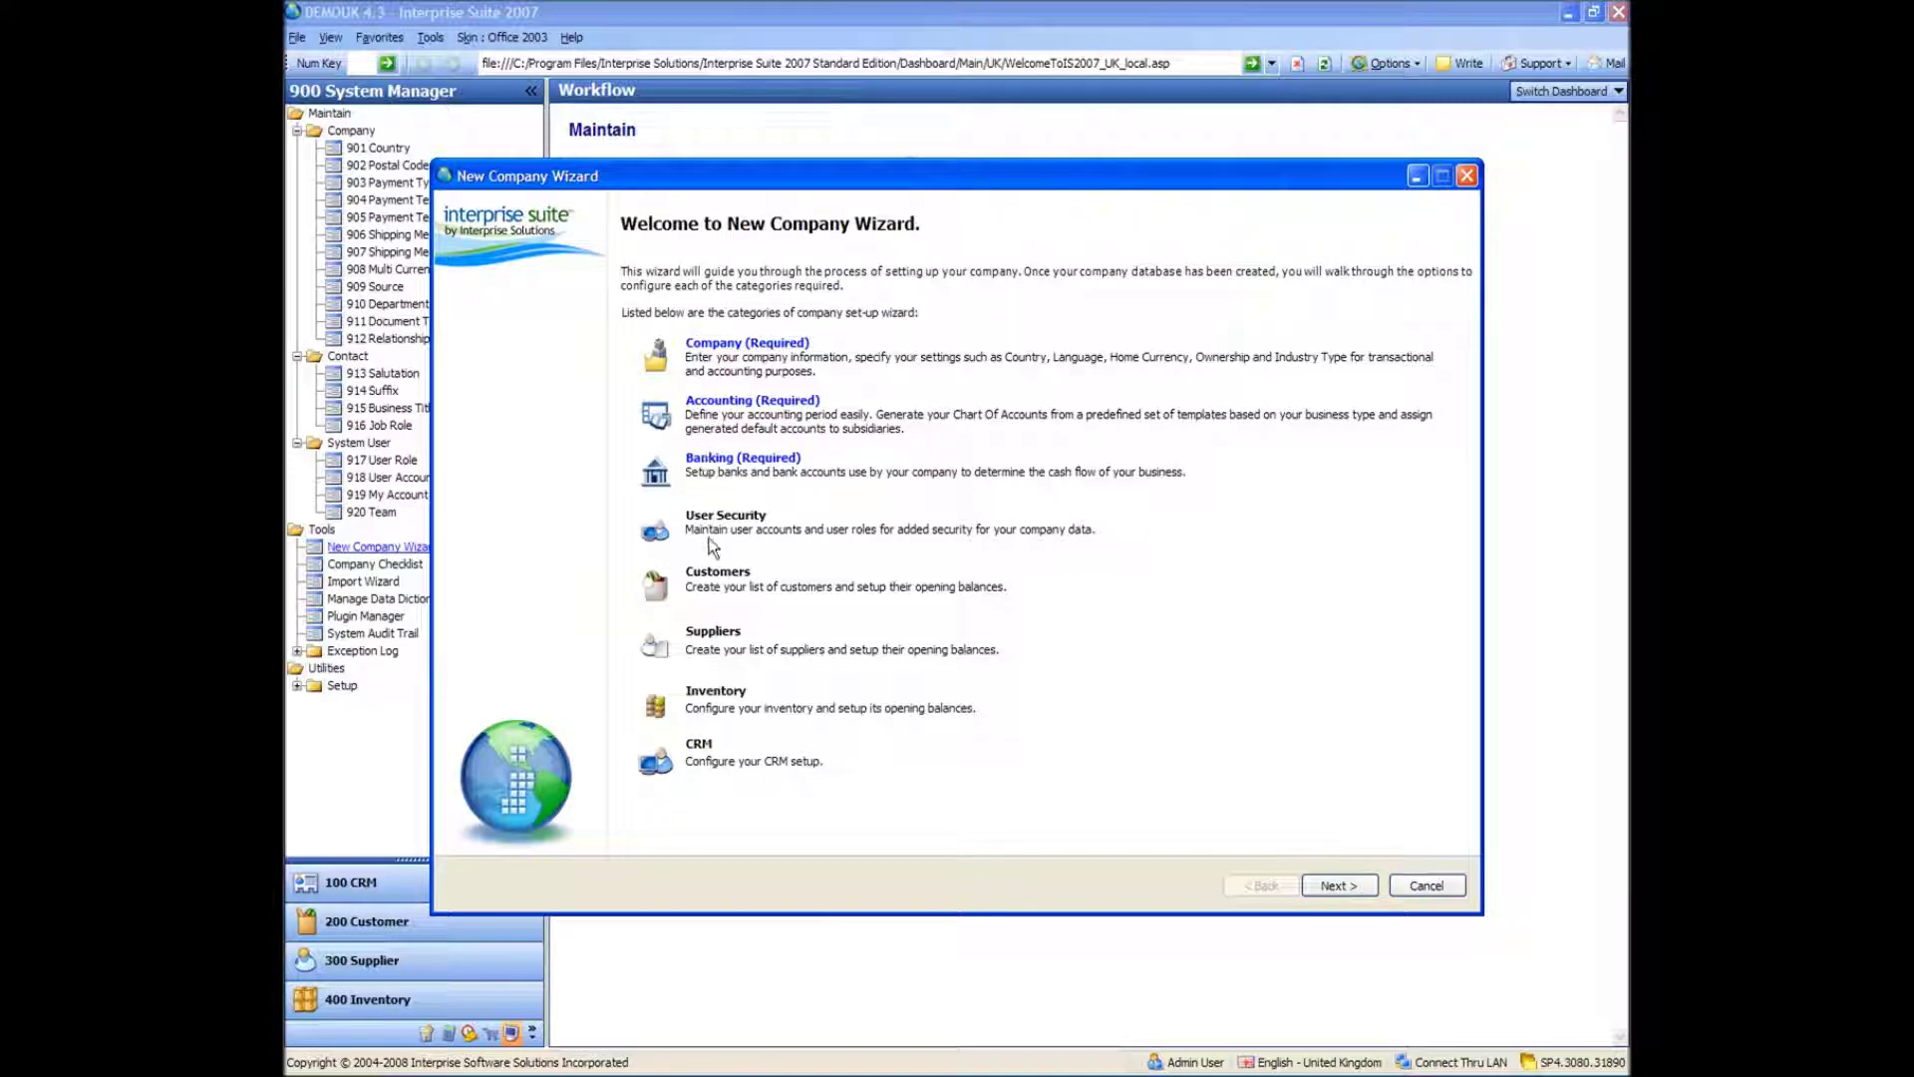
- Go past the welcome and Company Category pages to the Company Information form
{"action": "left_click", "coordinate": [1339, 885]}
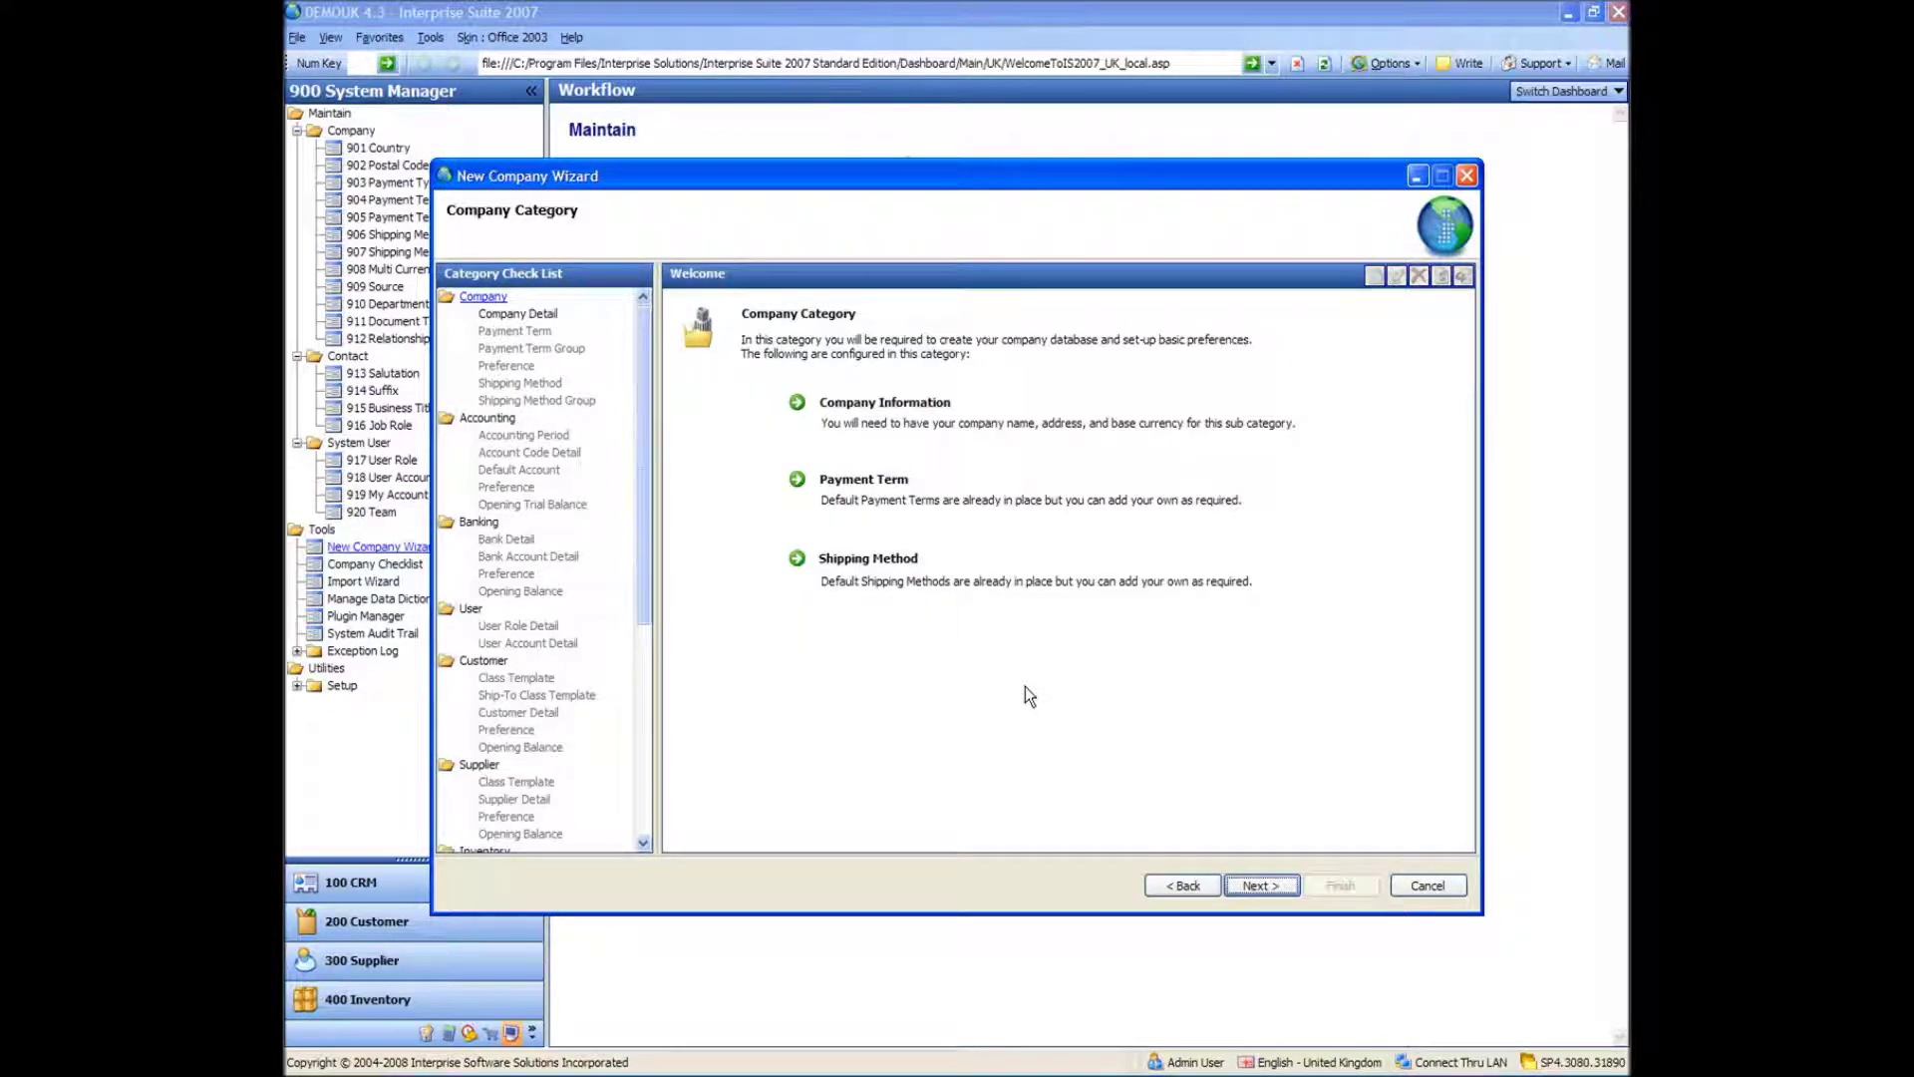
{"action": "left_click", "coordinate": [1261, 885]}
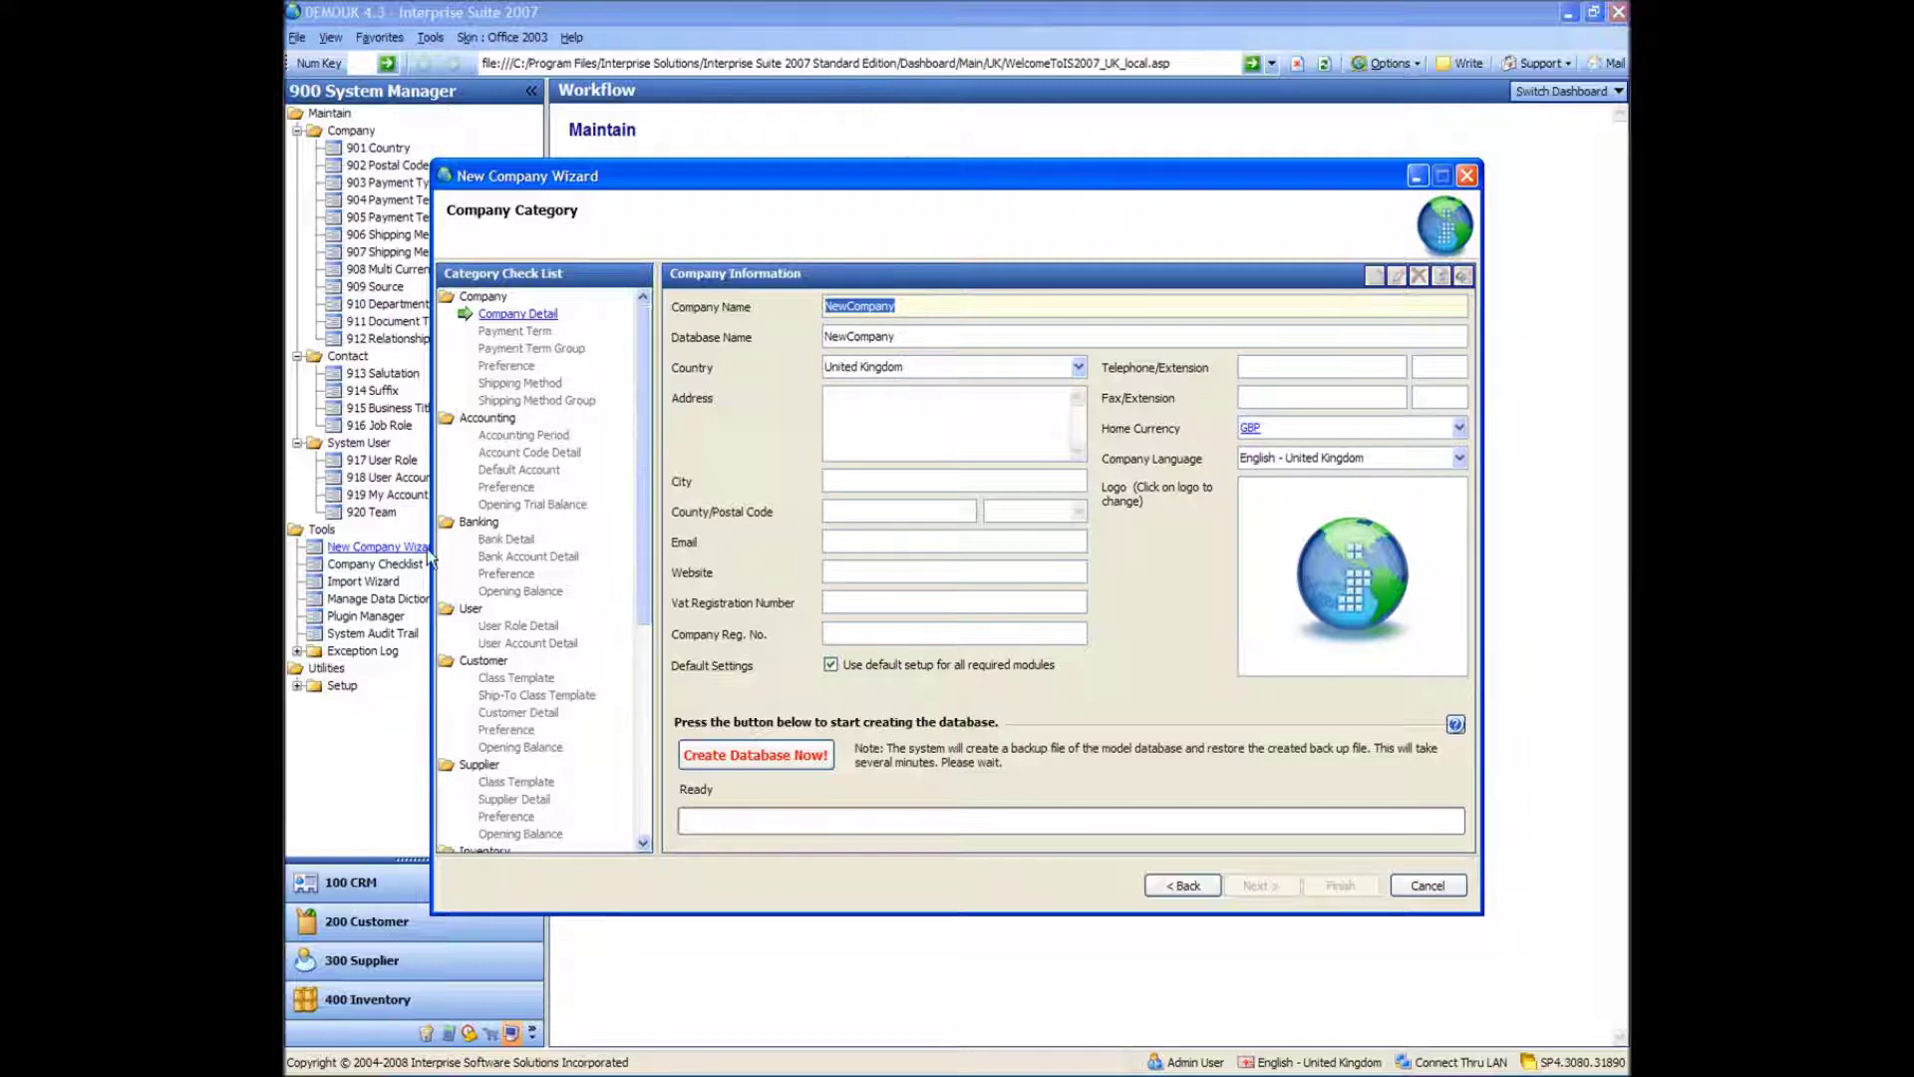
{"action": "type", "text": "Dangerous Toys R Us"}
- Enter the Dangerous Toys R Us company details with database name Dangerous and a Manchester address
{"action": "key", "text": "Tab"}
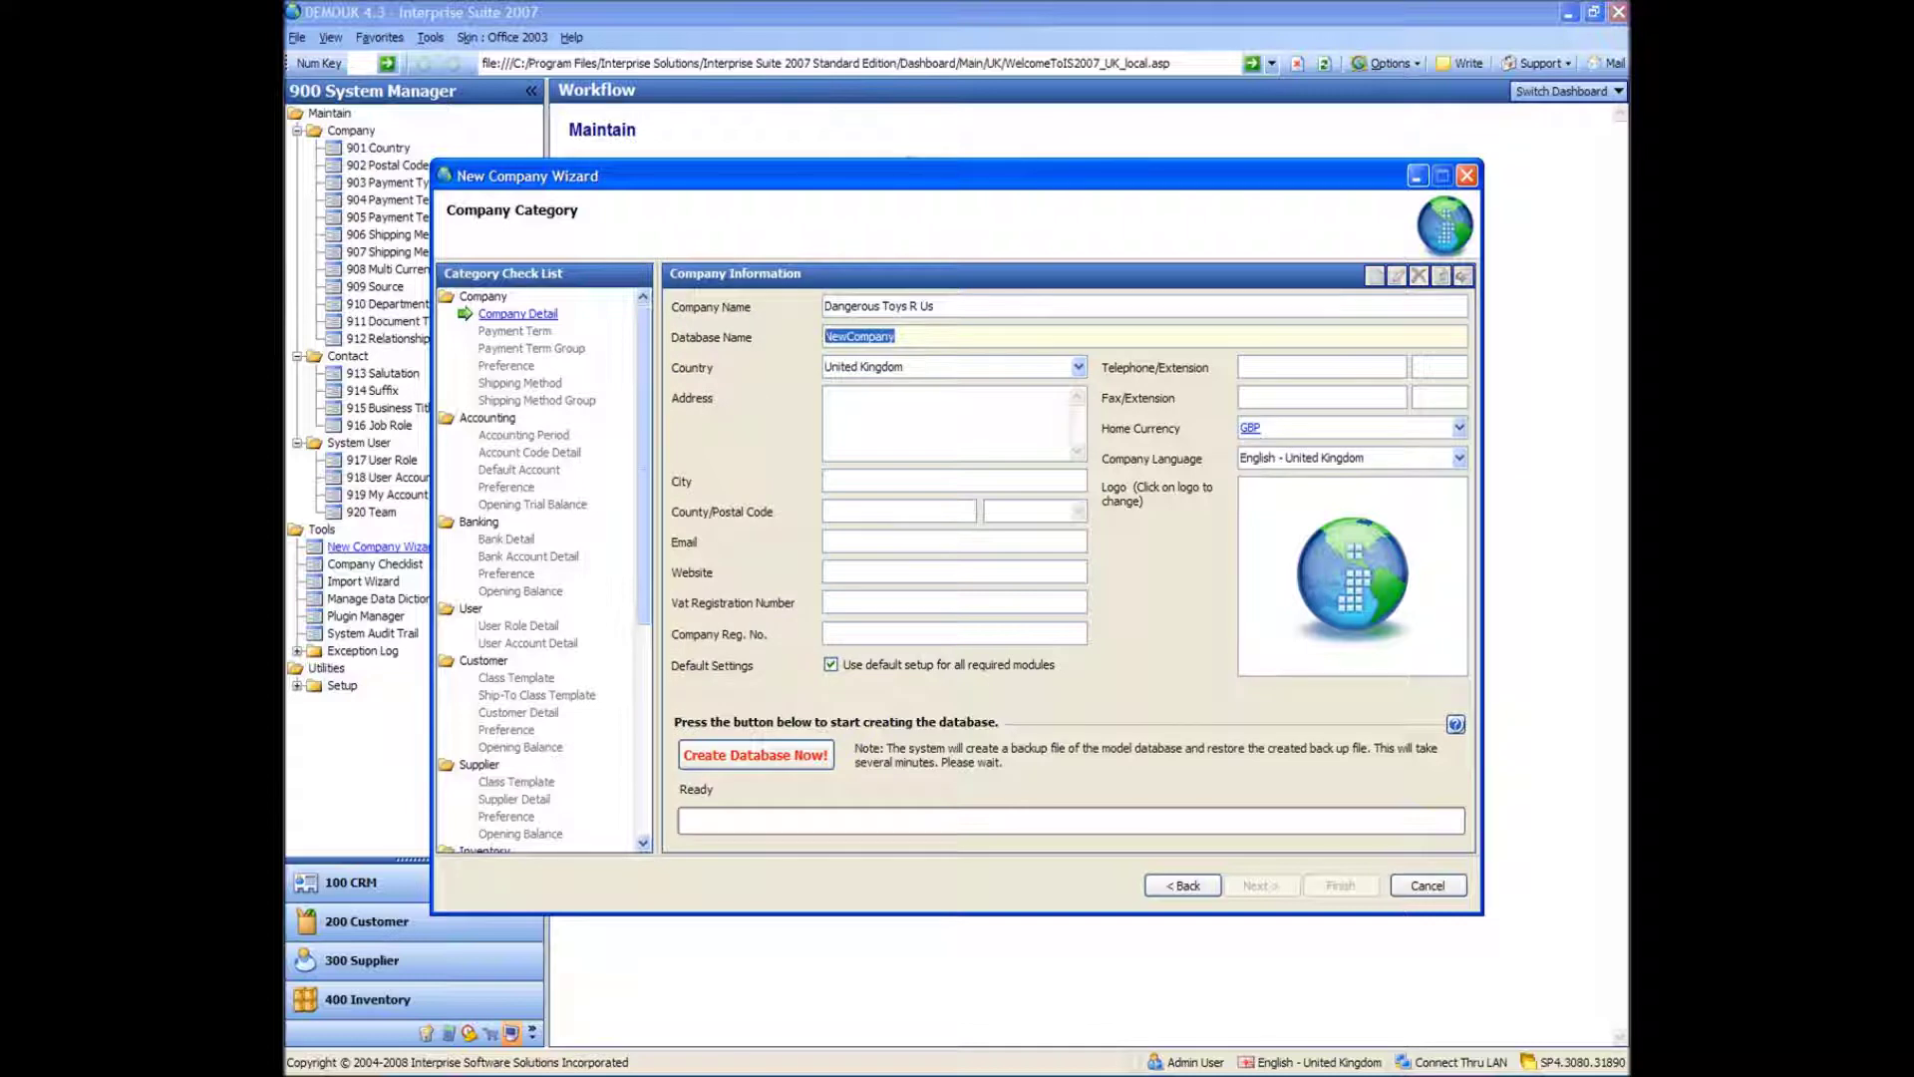
{"action": "type", "text": "Dangerous"}
{"action": "key", "text": "Tab"}
{"action": "key", "text": "Tab"}
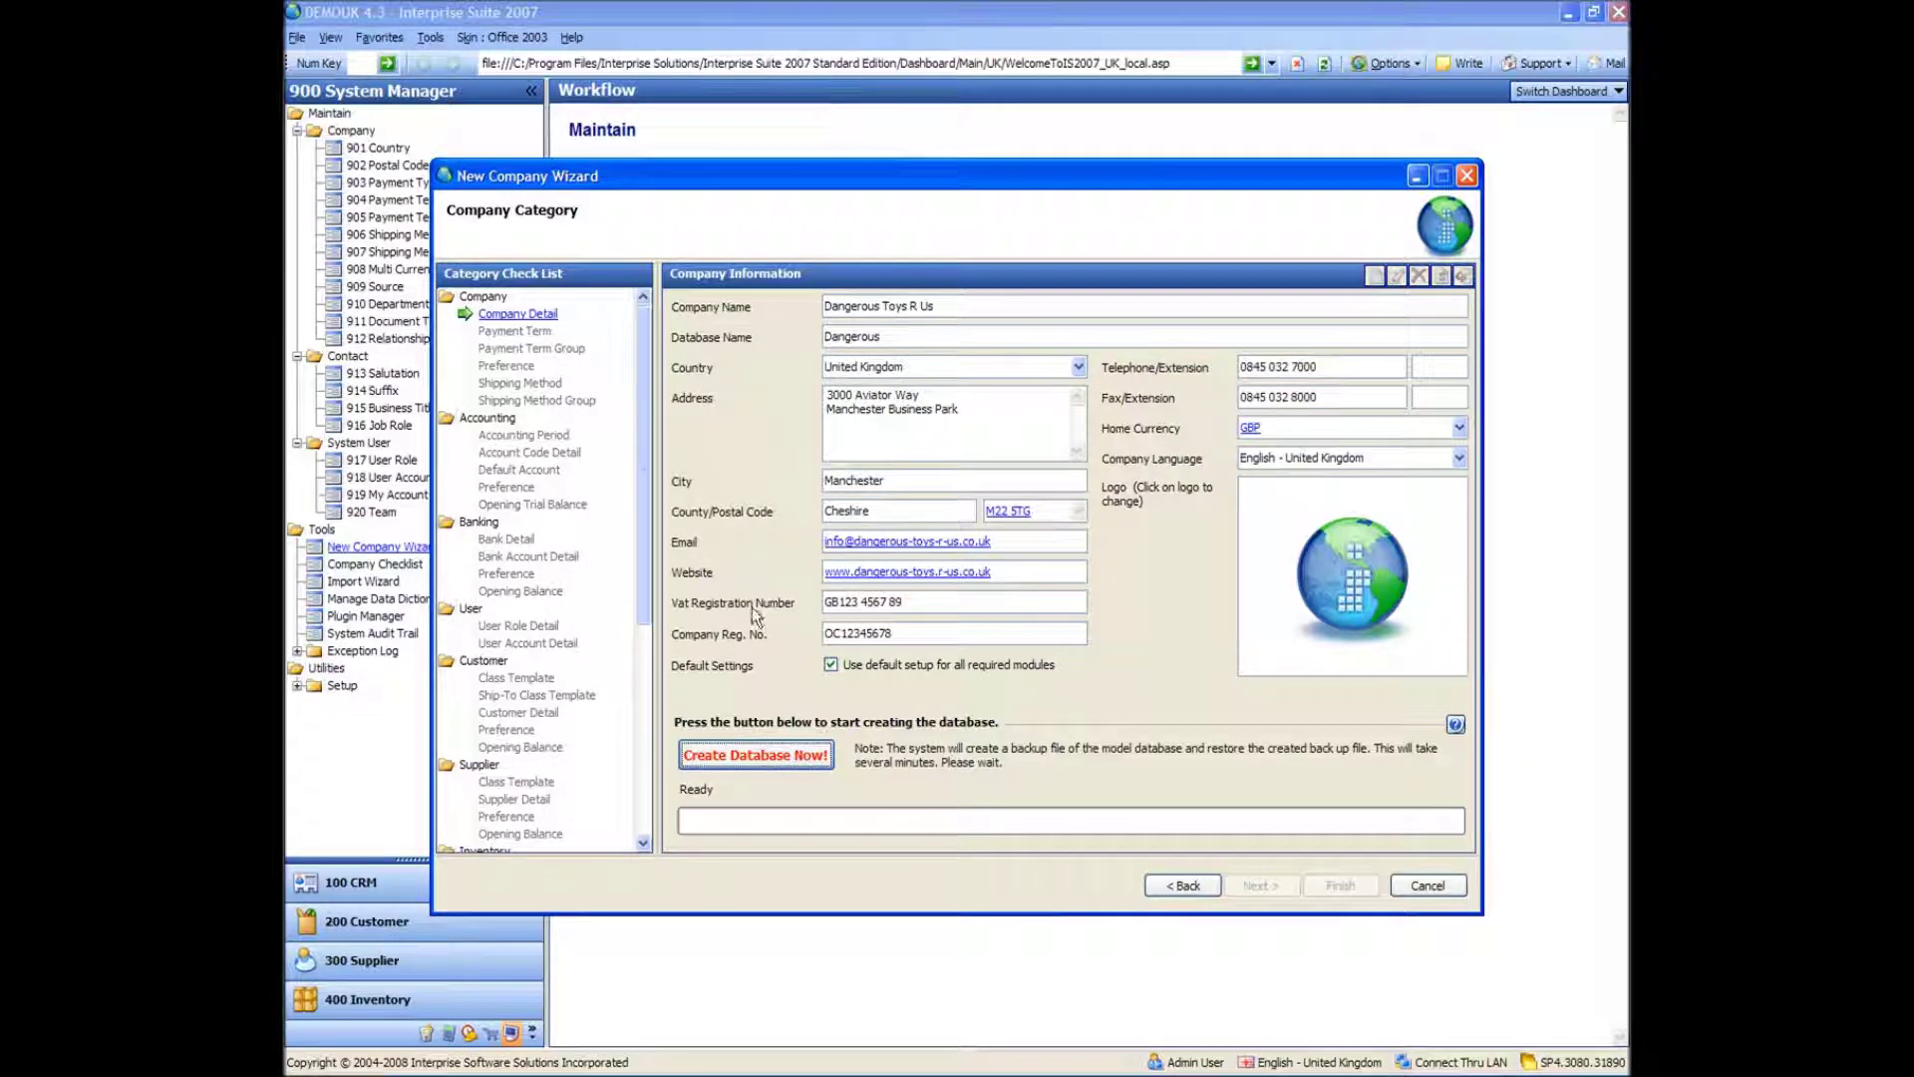
{"action": "left_click", "coordinate": [1349, 586]}
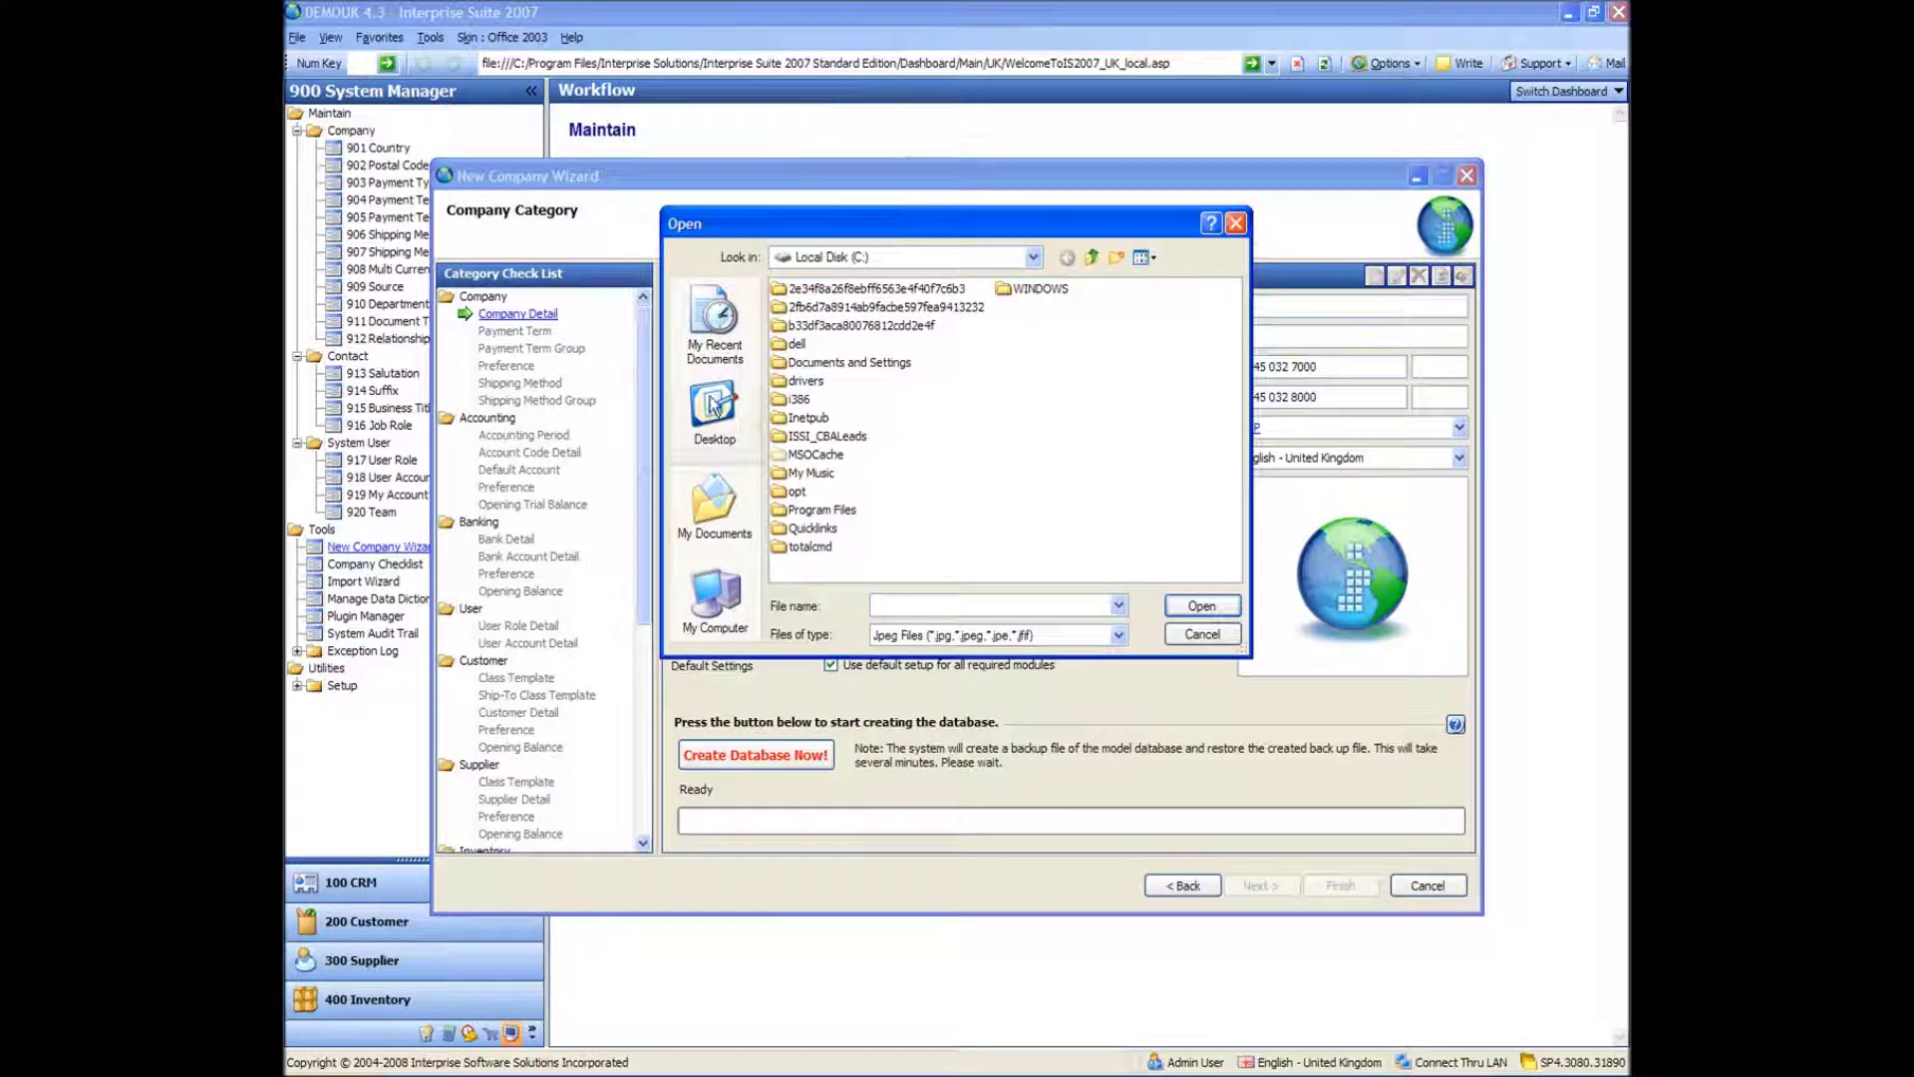
- Set Belt Gun.jpg from the Dangerous Toy Company logos folder as the company logo
{"action": "left_click", "coordinate": [711, 404]}
{"action": "double_click", "coordinate": [810, 345]}
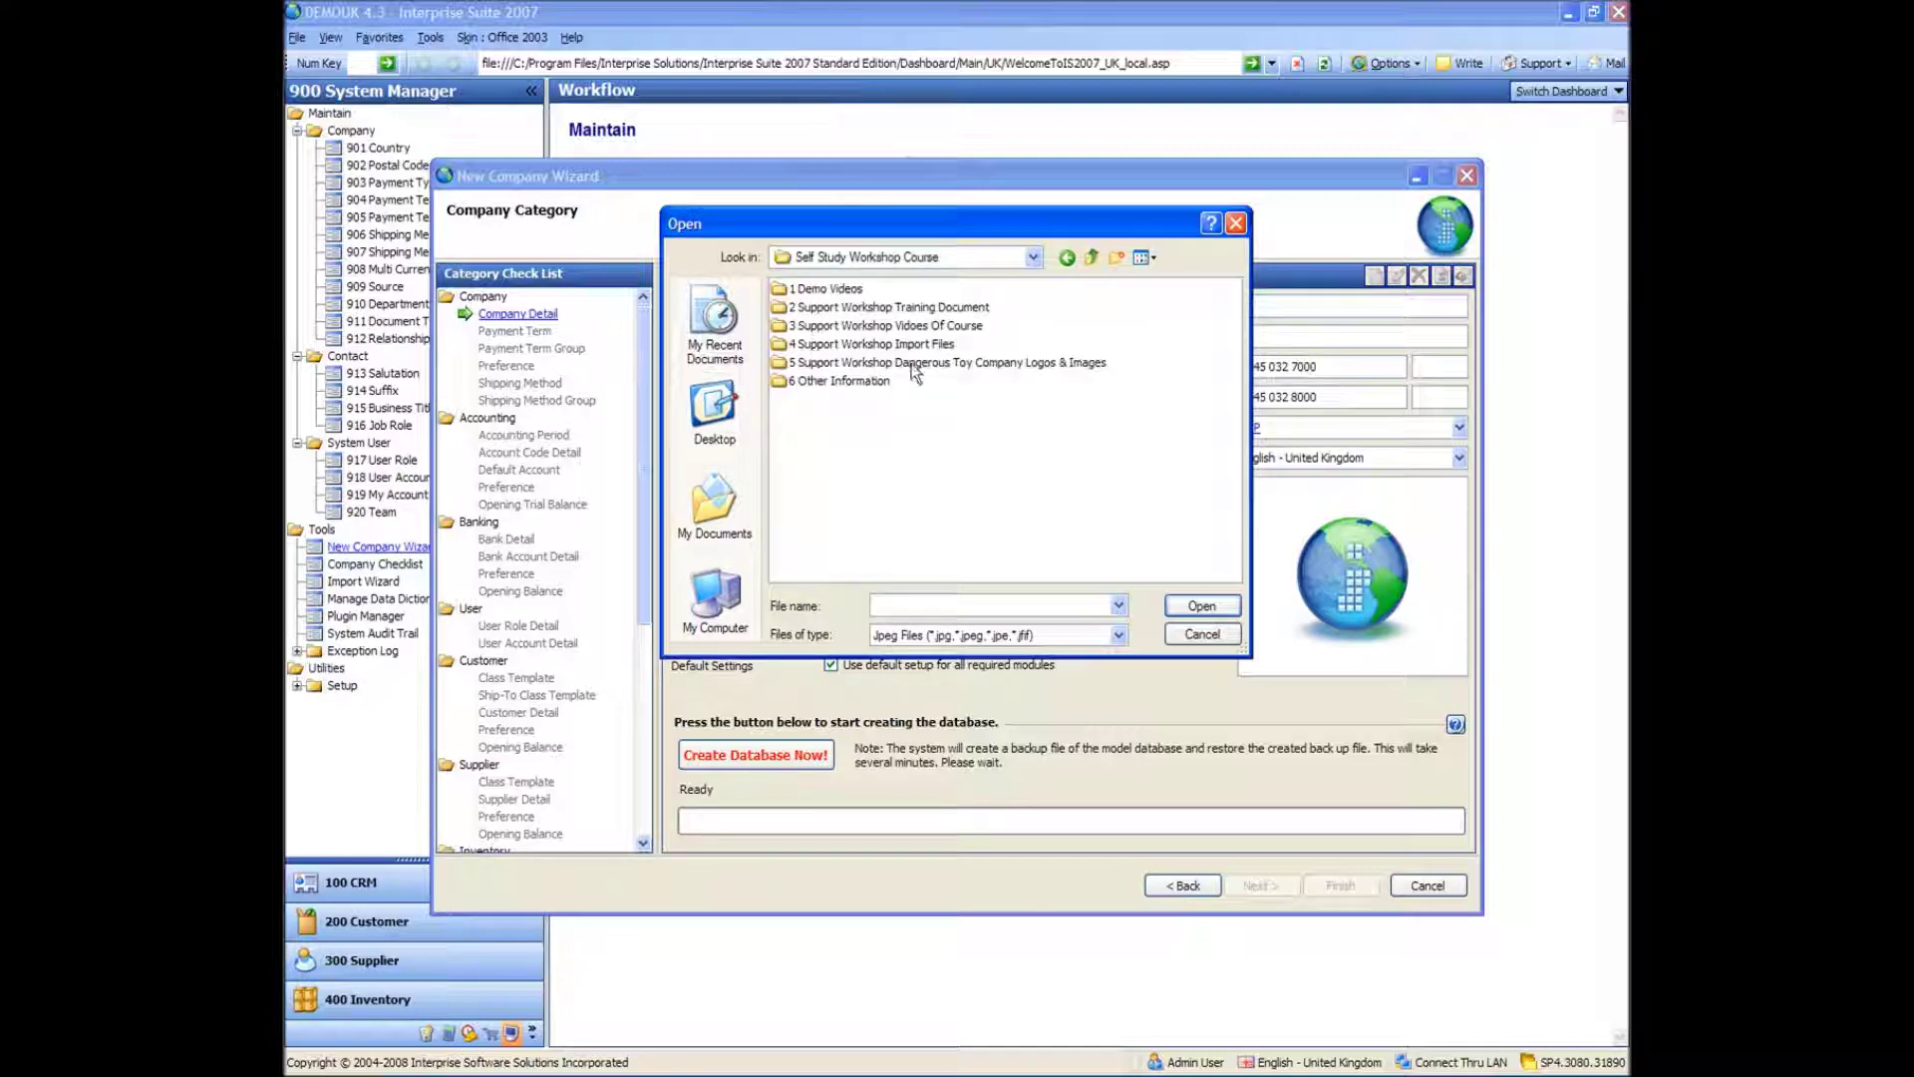
{"action": "double_click", "coordinate": [911, 366]}
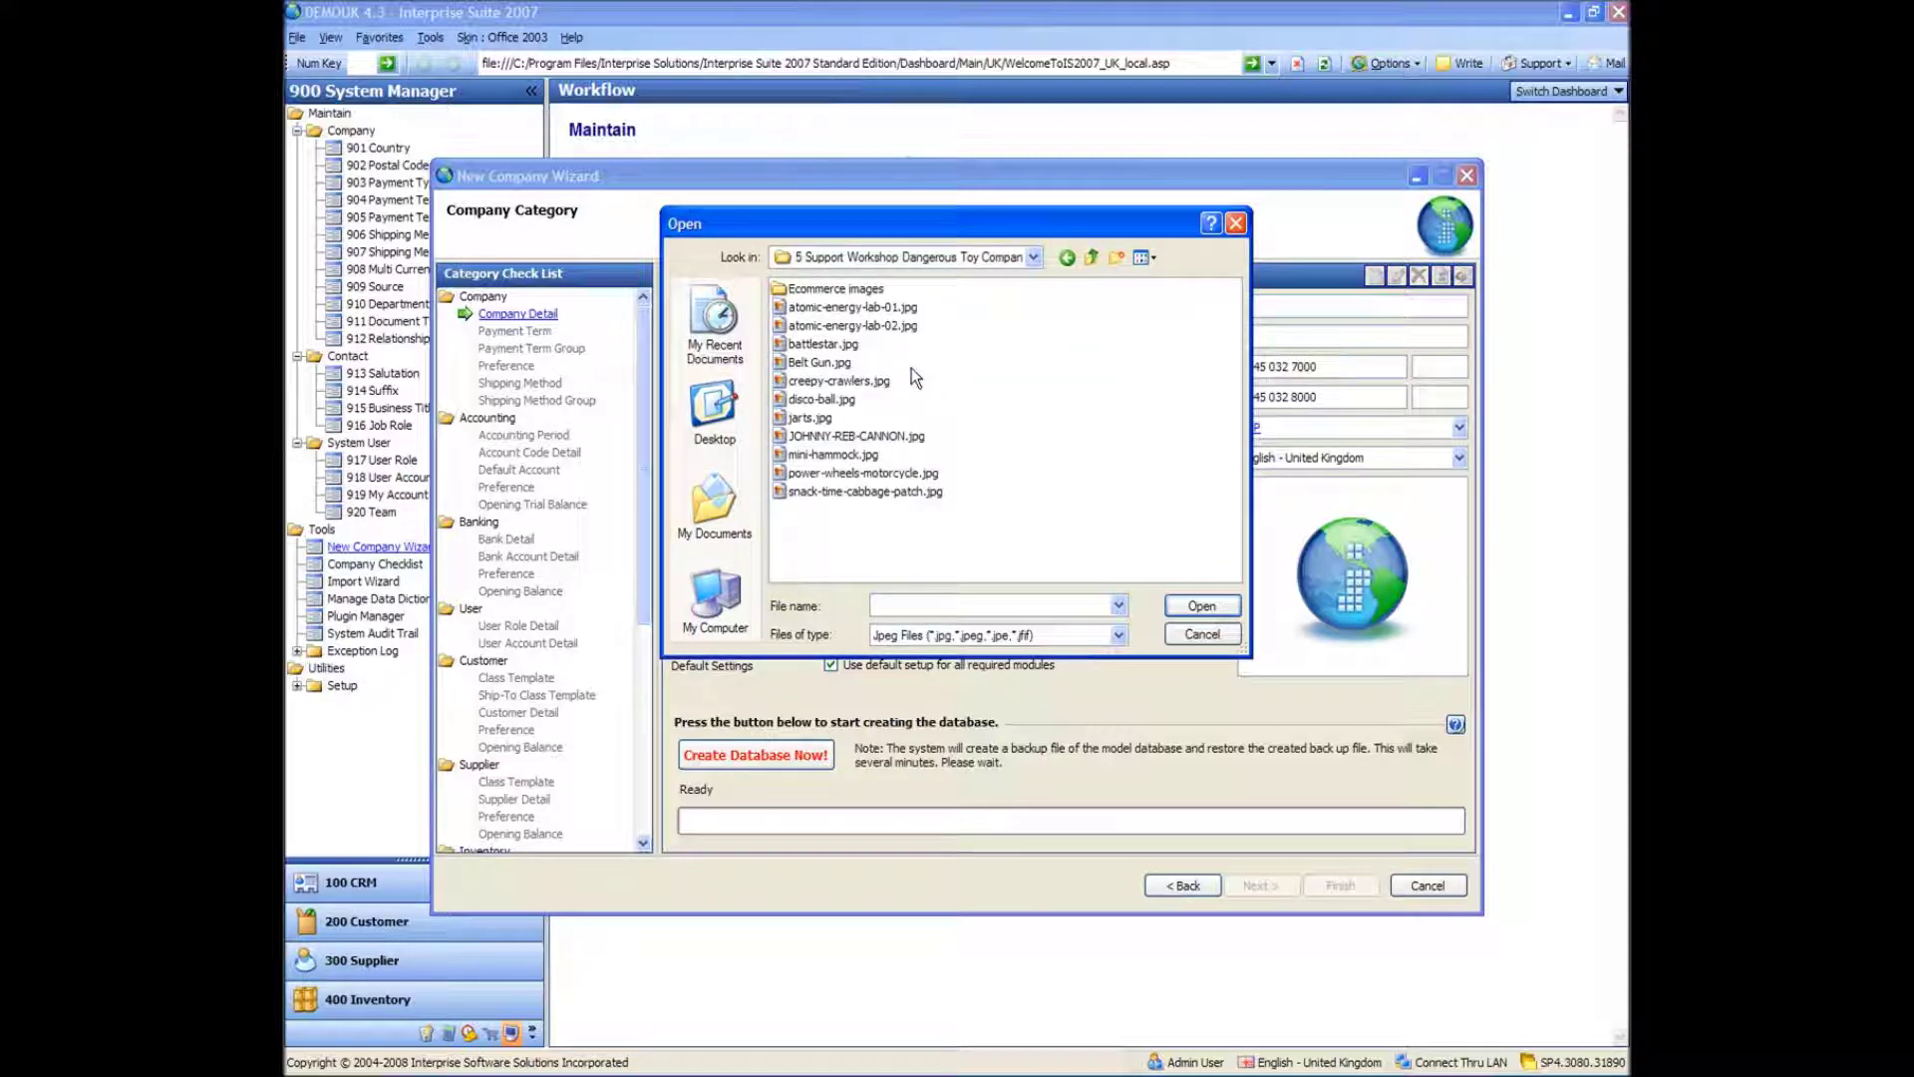
{"action": "double_click", "coordinate": [812, 365]}
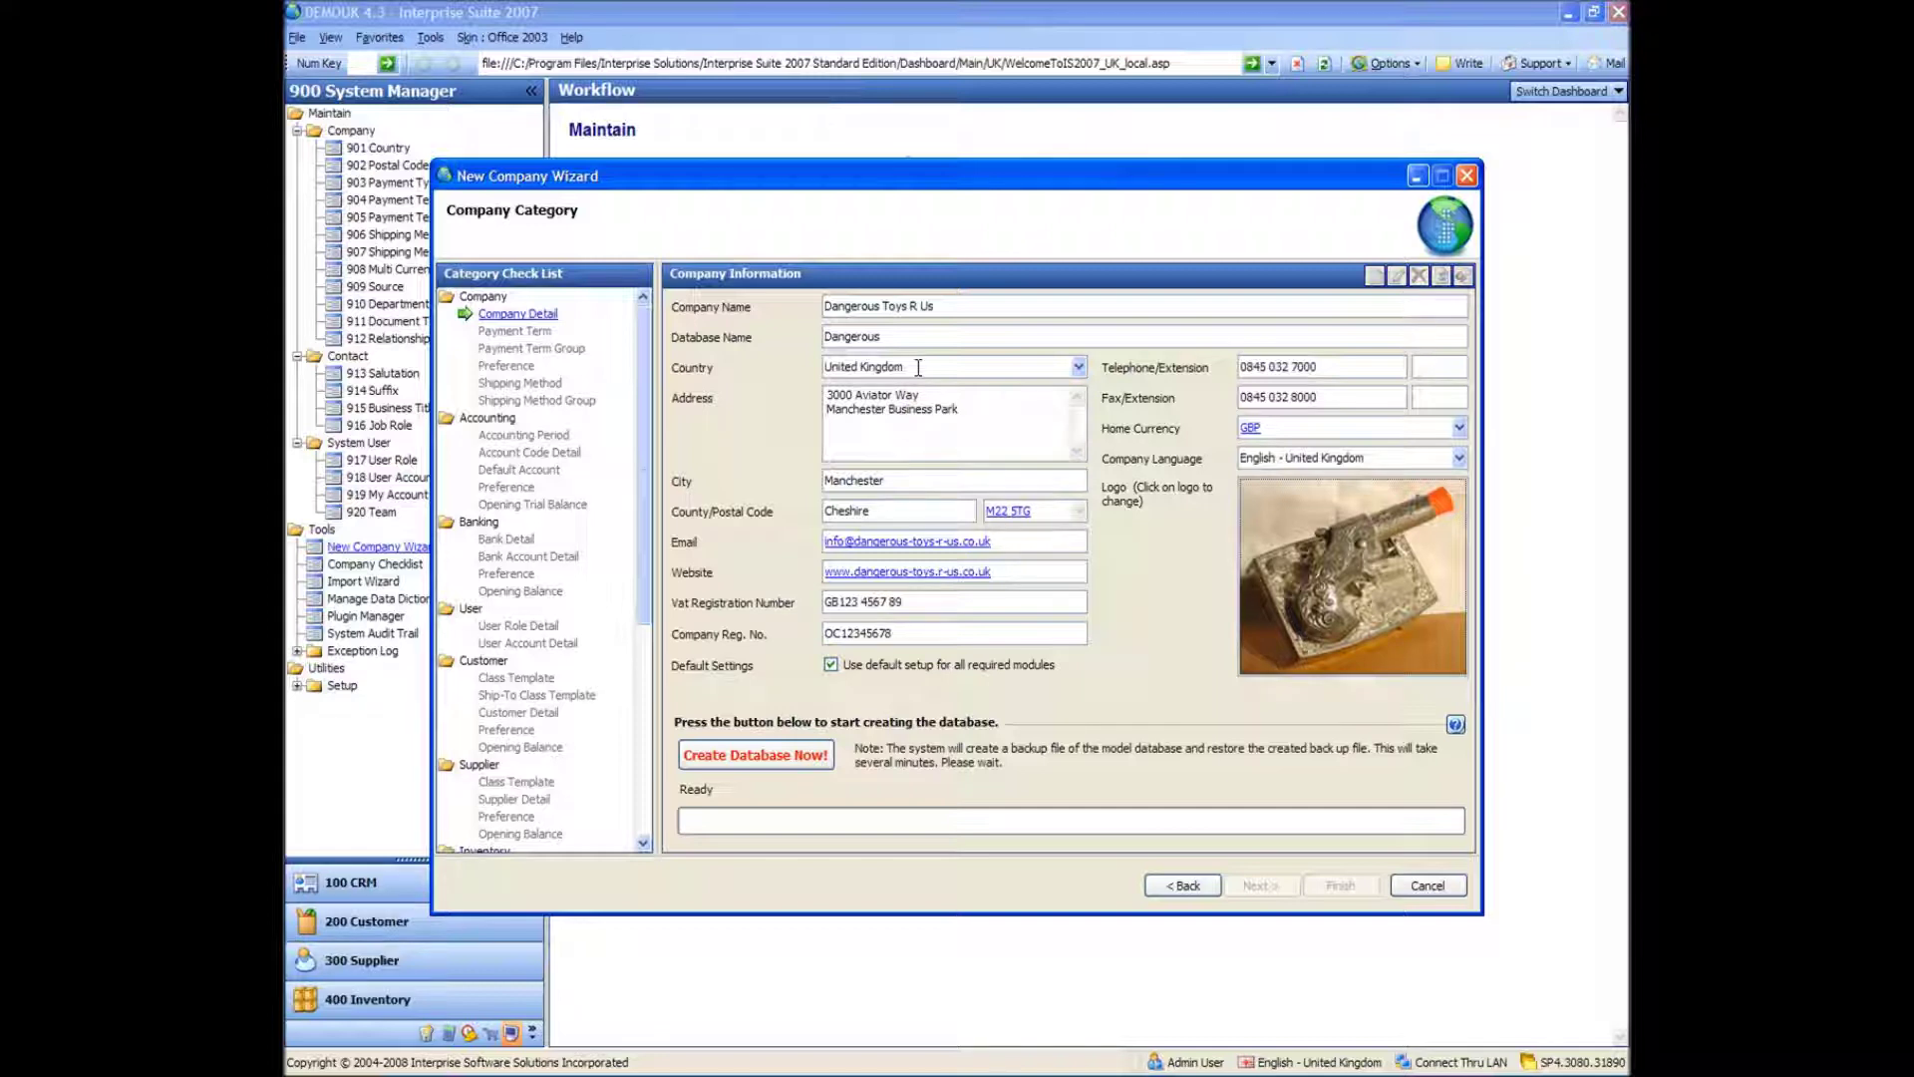
{"action": "left_click", "coordinate": [831, 665]}
- Create the Dangerous database and wait for the successful-creation message
{"action": "left_click", "coordinate": [746, 754]}
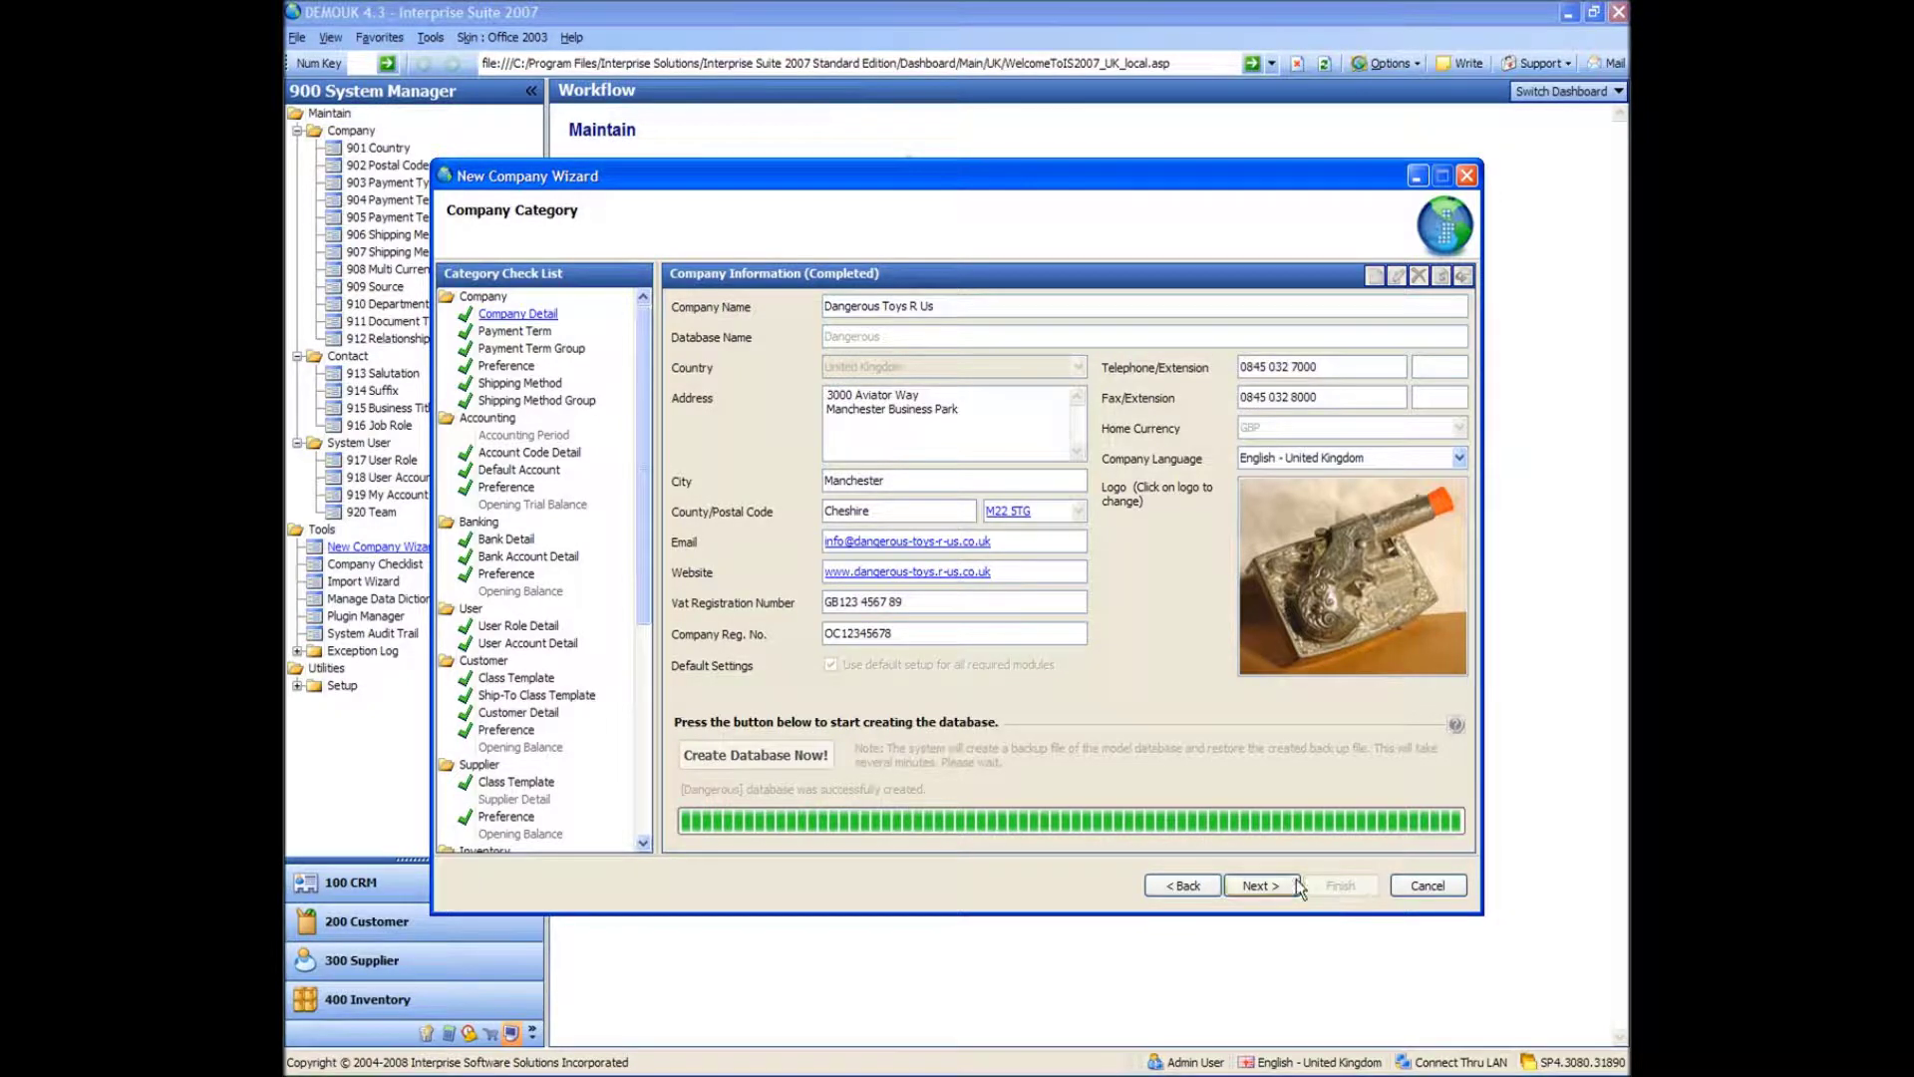
- Skip through Payment Term, Preference and Shipping Method pages into the Accounting Period Wizard
{"action": "left_click", "coordinate": [1258, 887]}
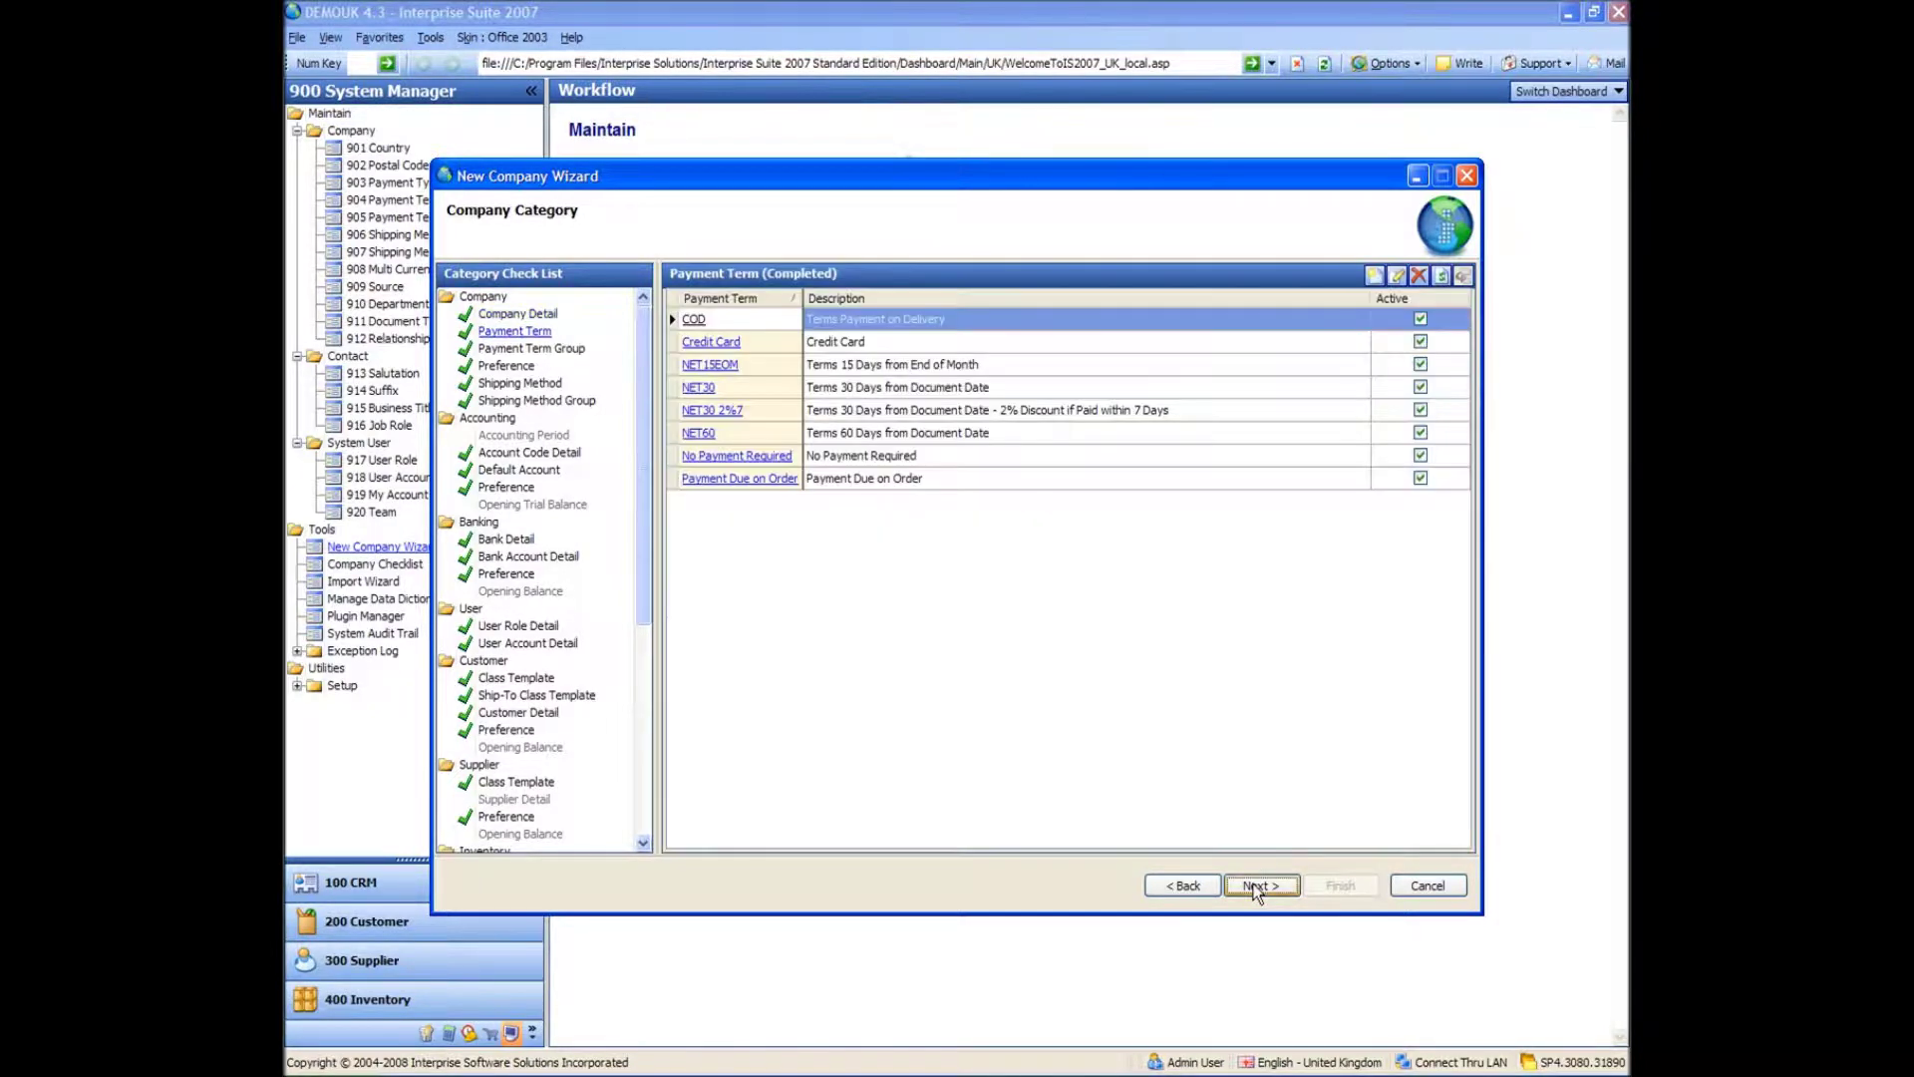
{"action": "left_click", "coordinate": [1255, 889]}
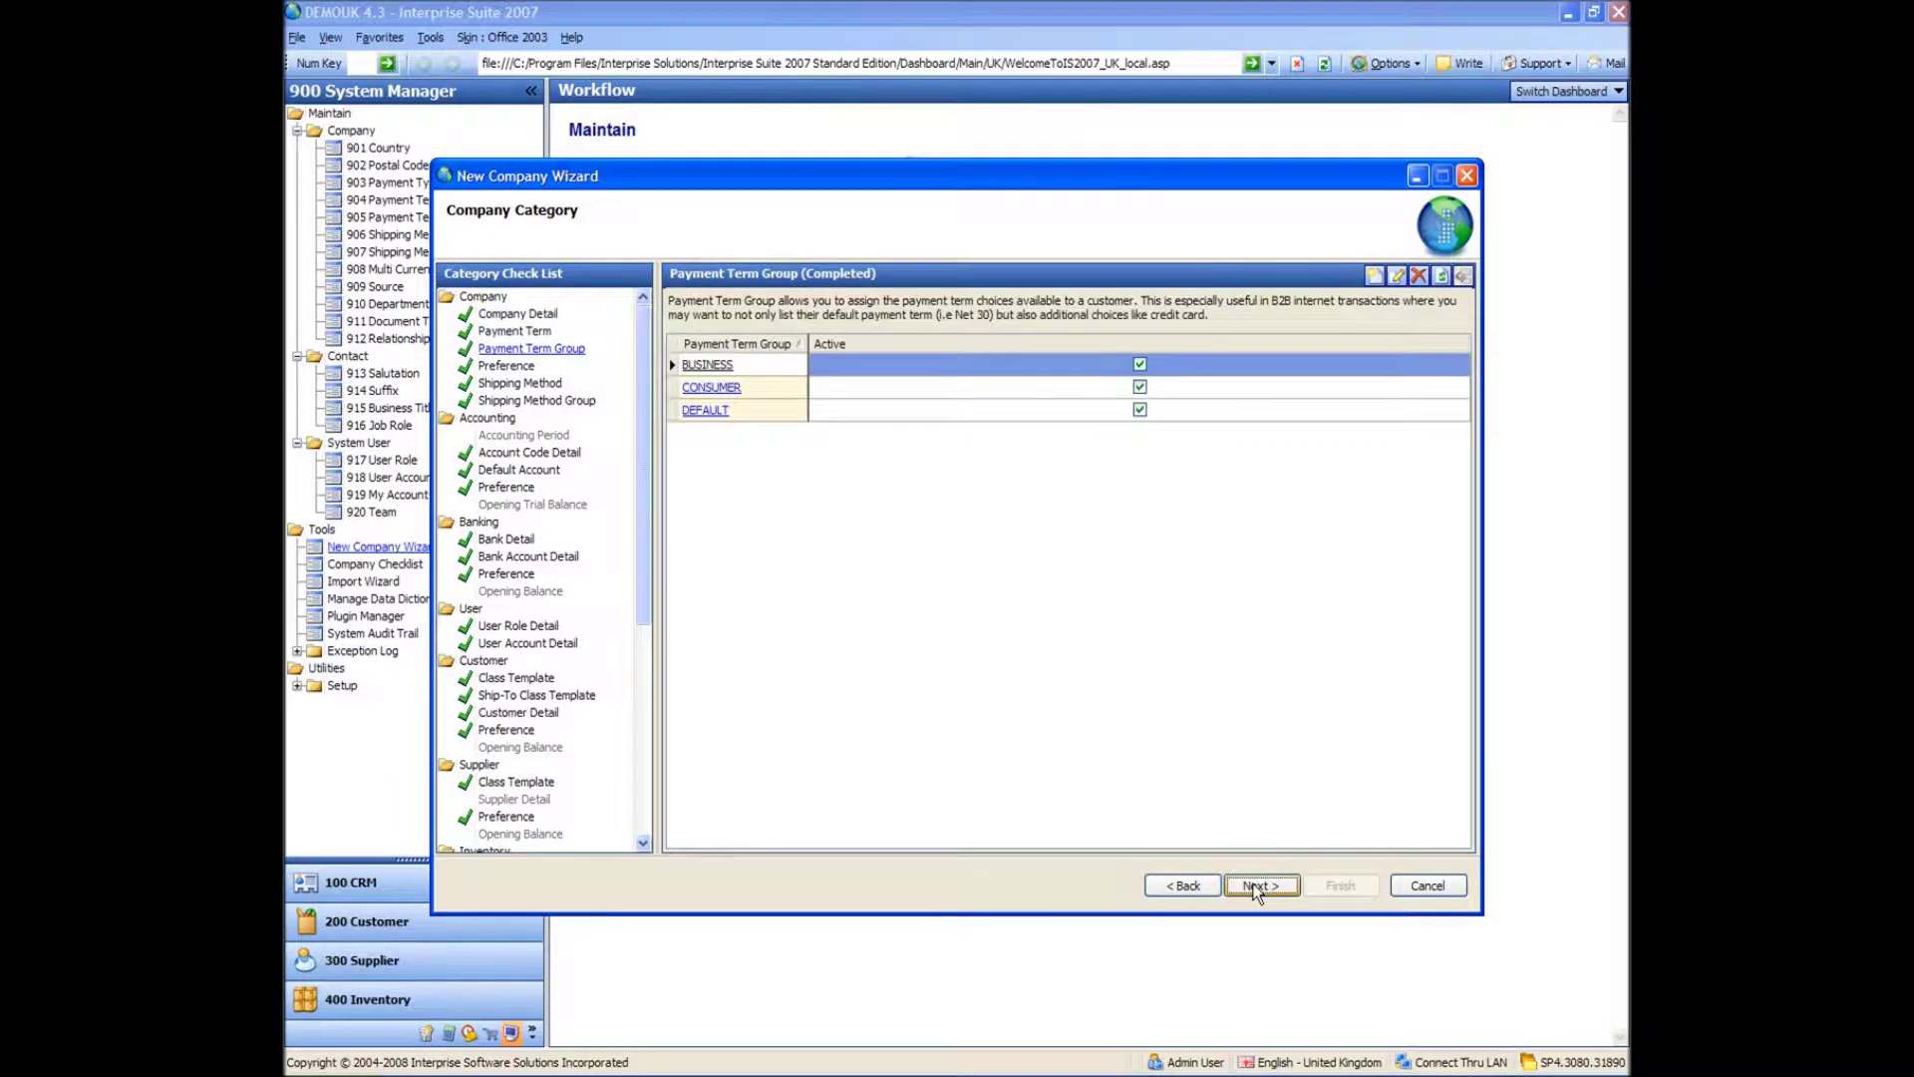
{"action": "left_click", "coordinate": [1257, 887]}
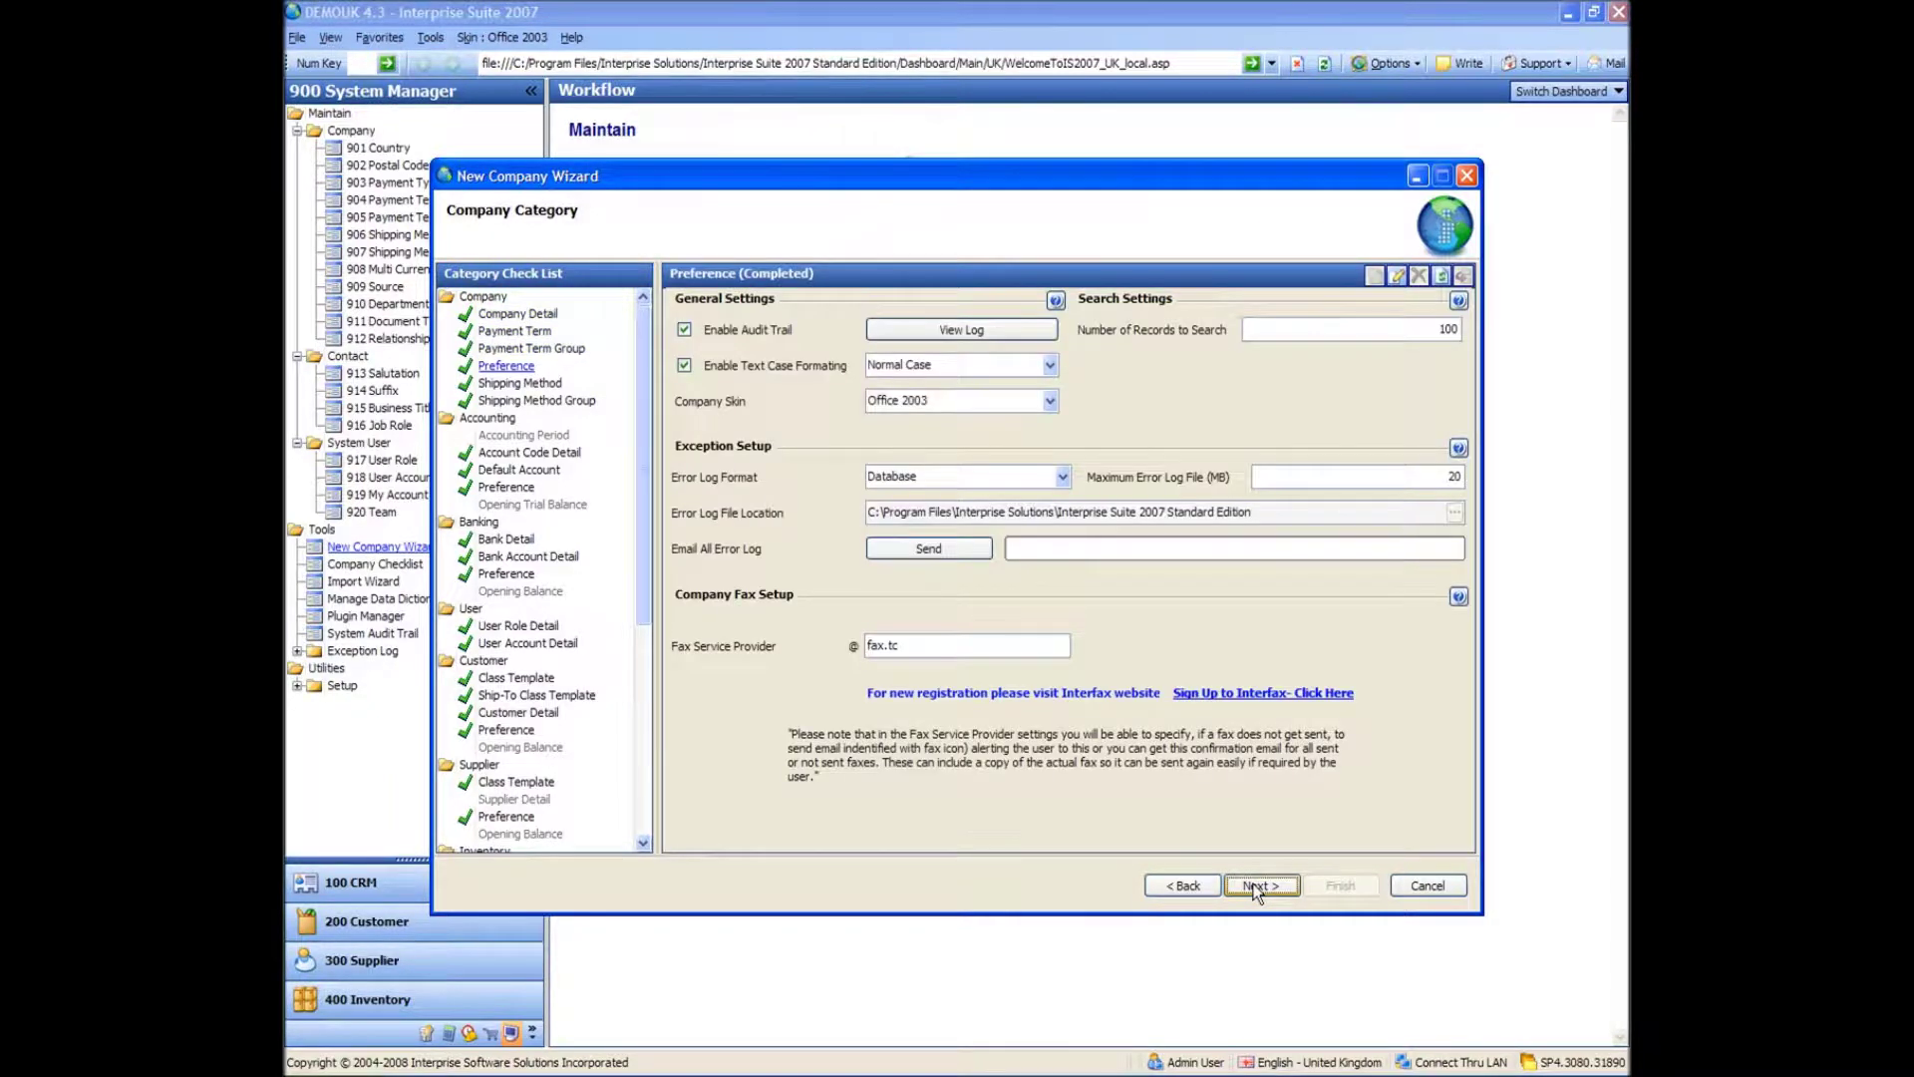
{"action": "left_click", "coordinate": [1258, 887]}
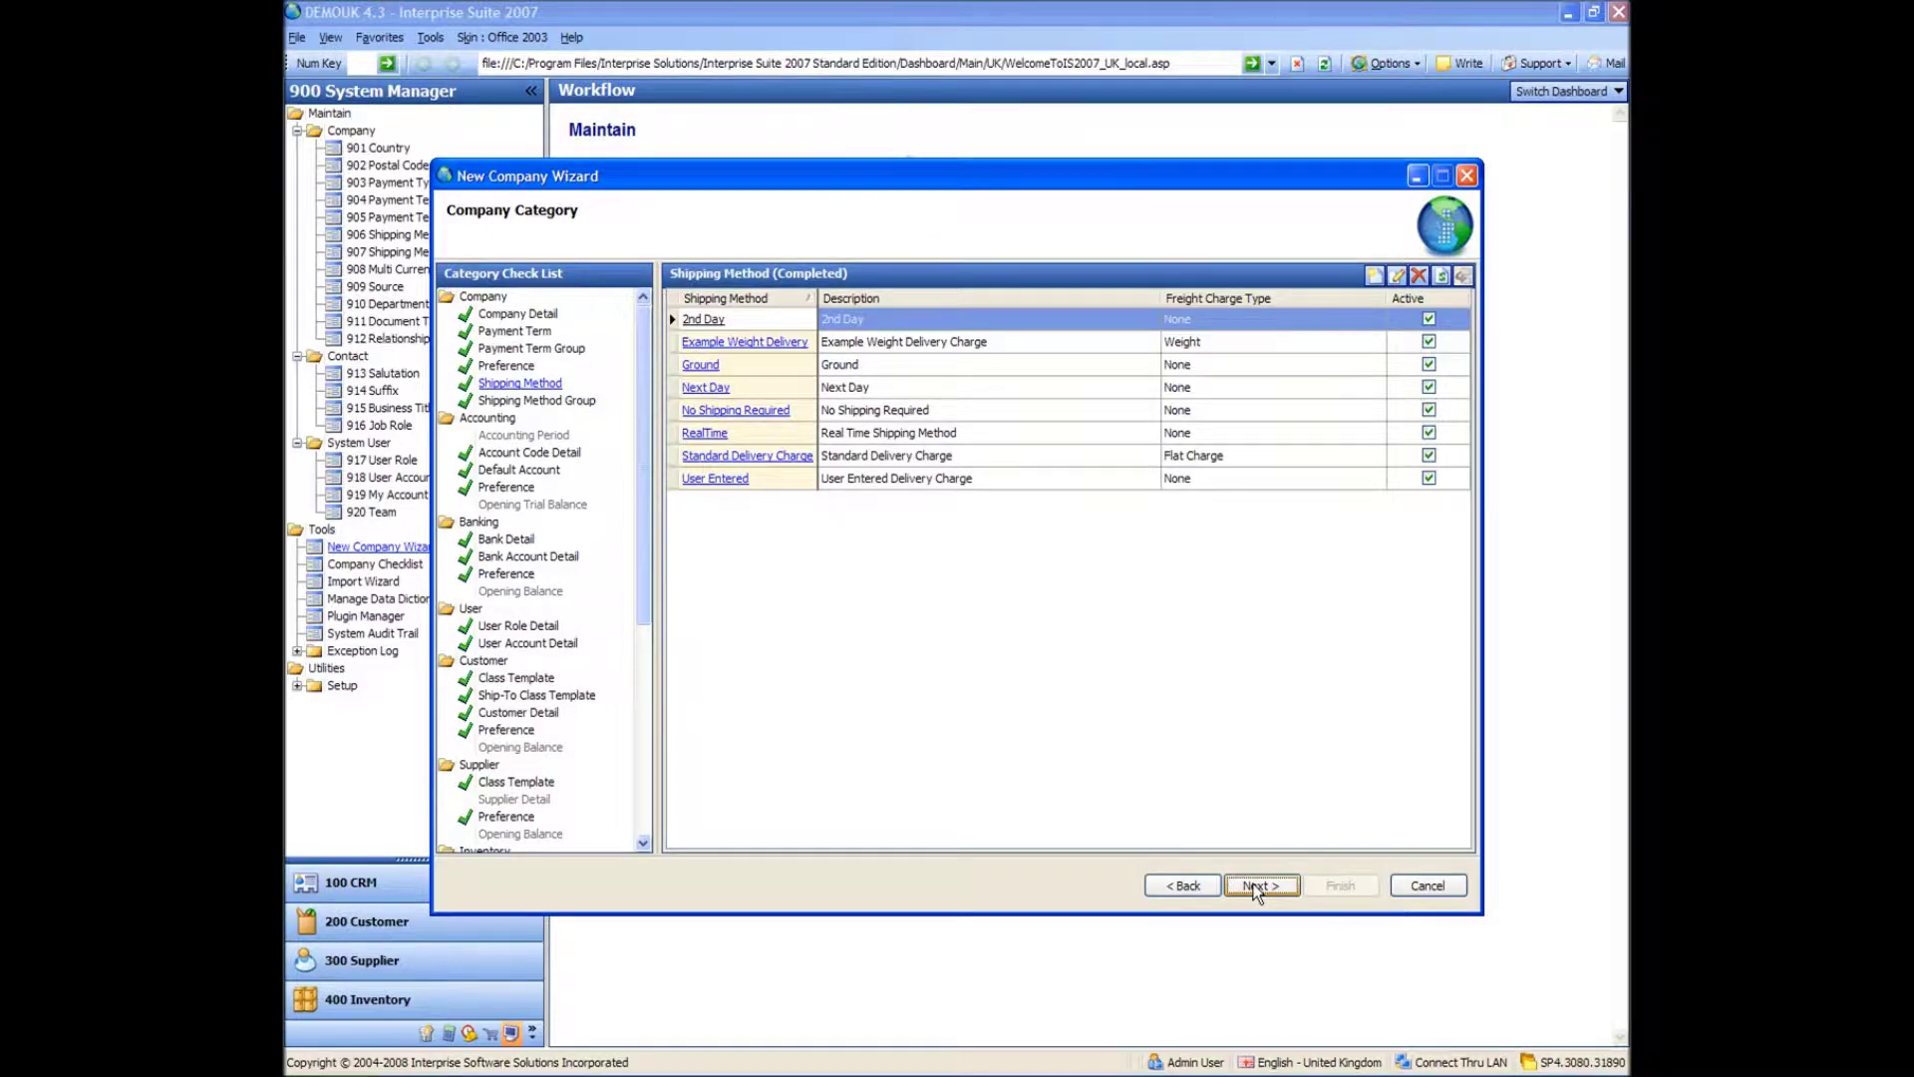
{"action": "left_click", "coordinate": [1258, 885]}
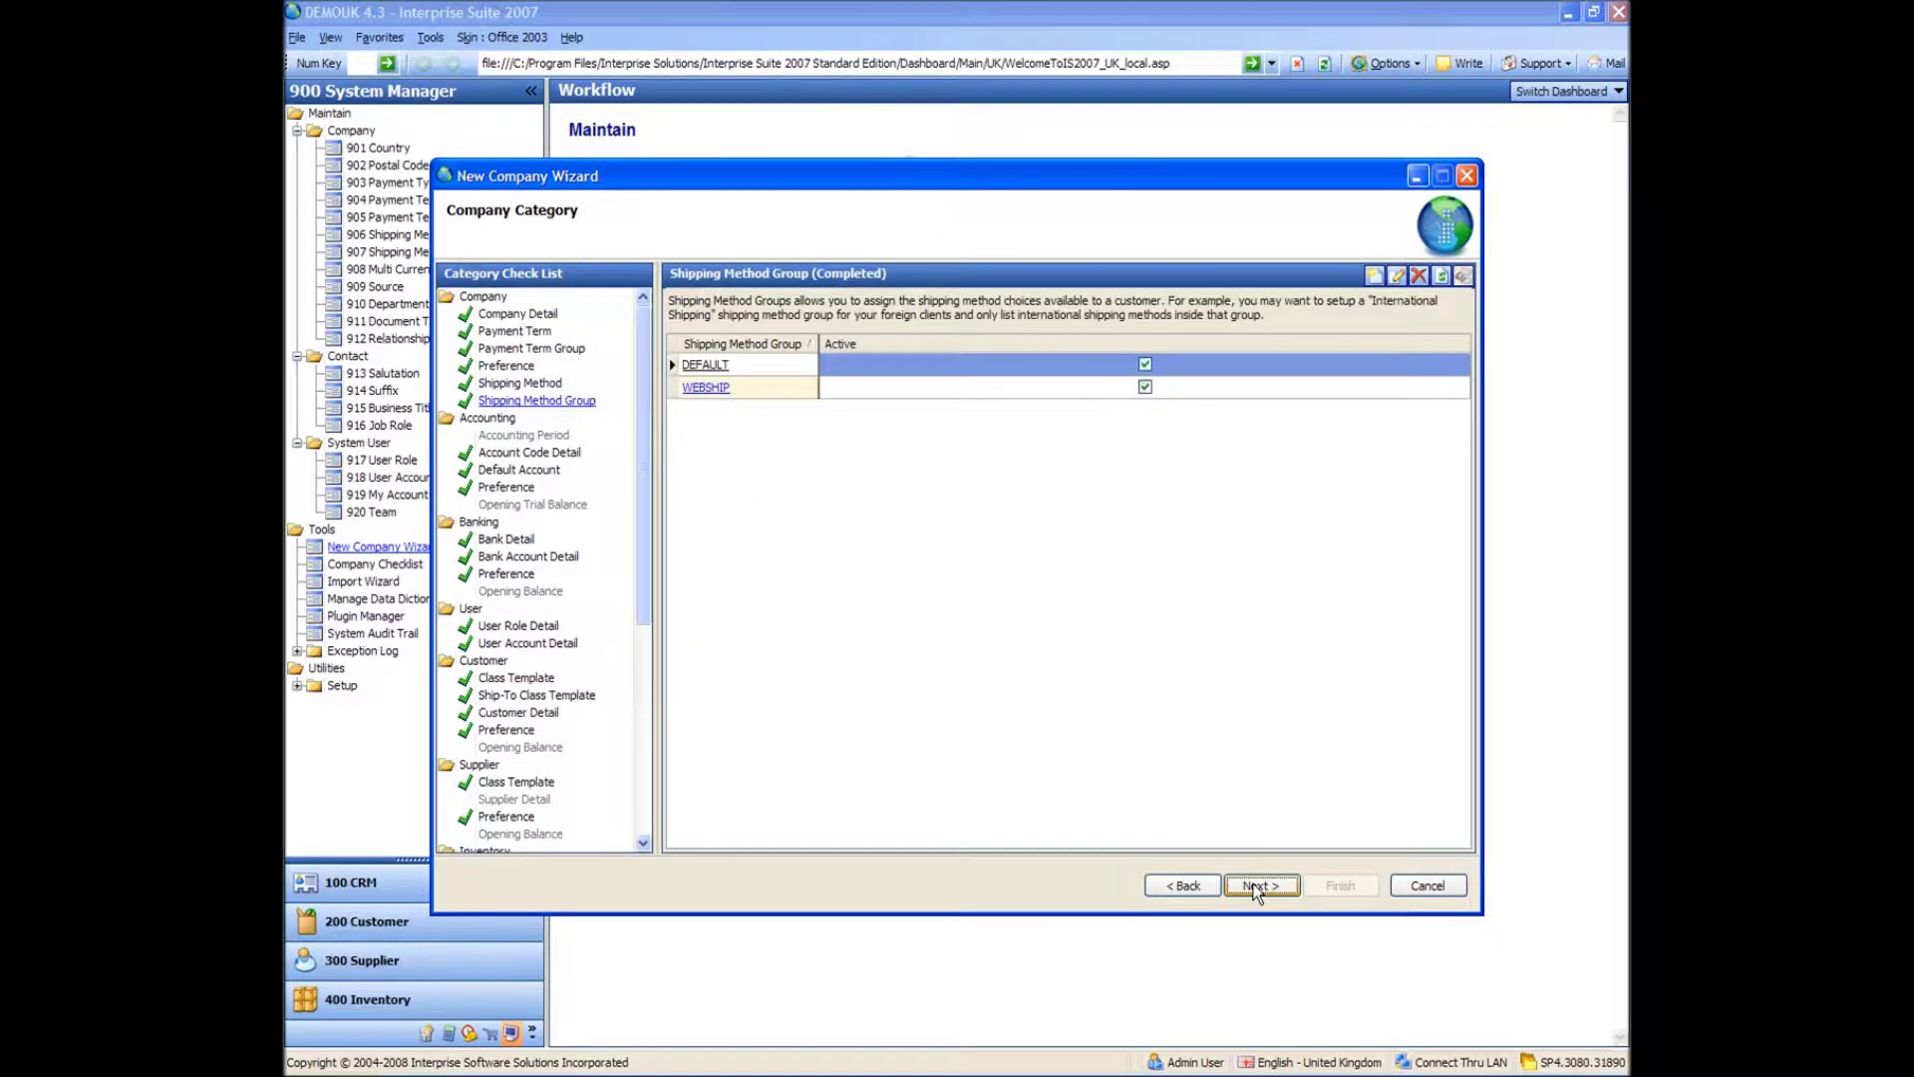
{"action": "left_click", "coordinate": [1255, 887]}
{"action": "left_click", "coordinate": [1253, 885]}
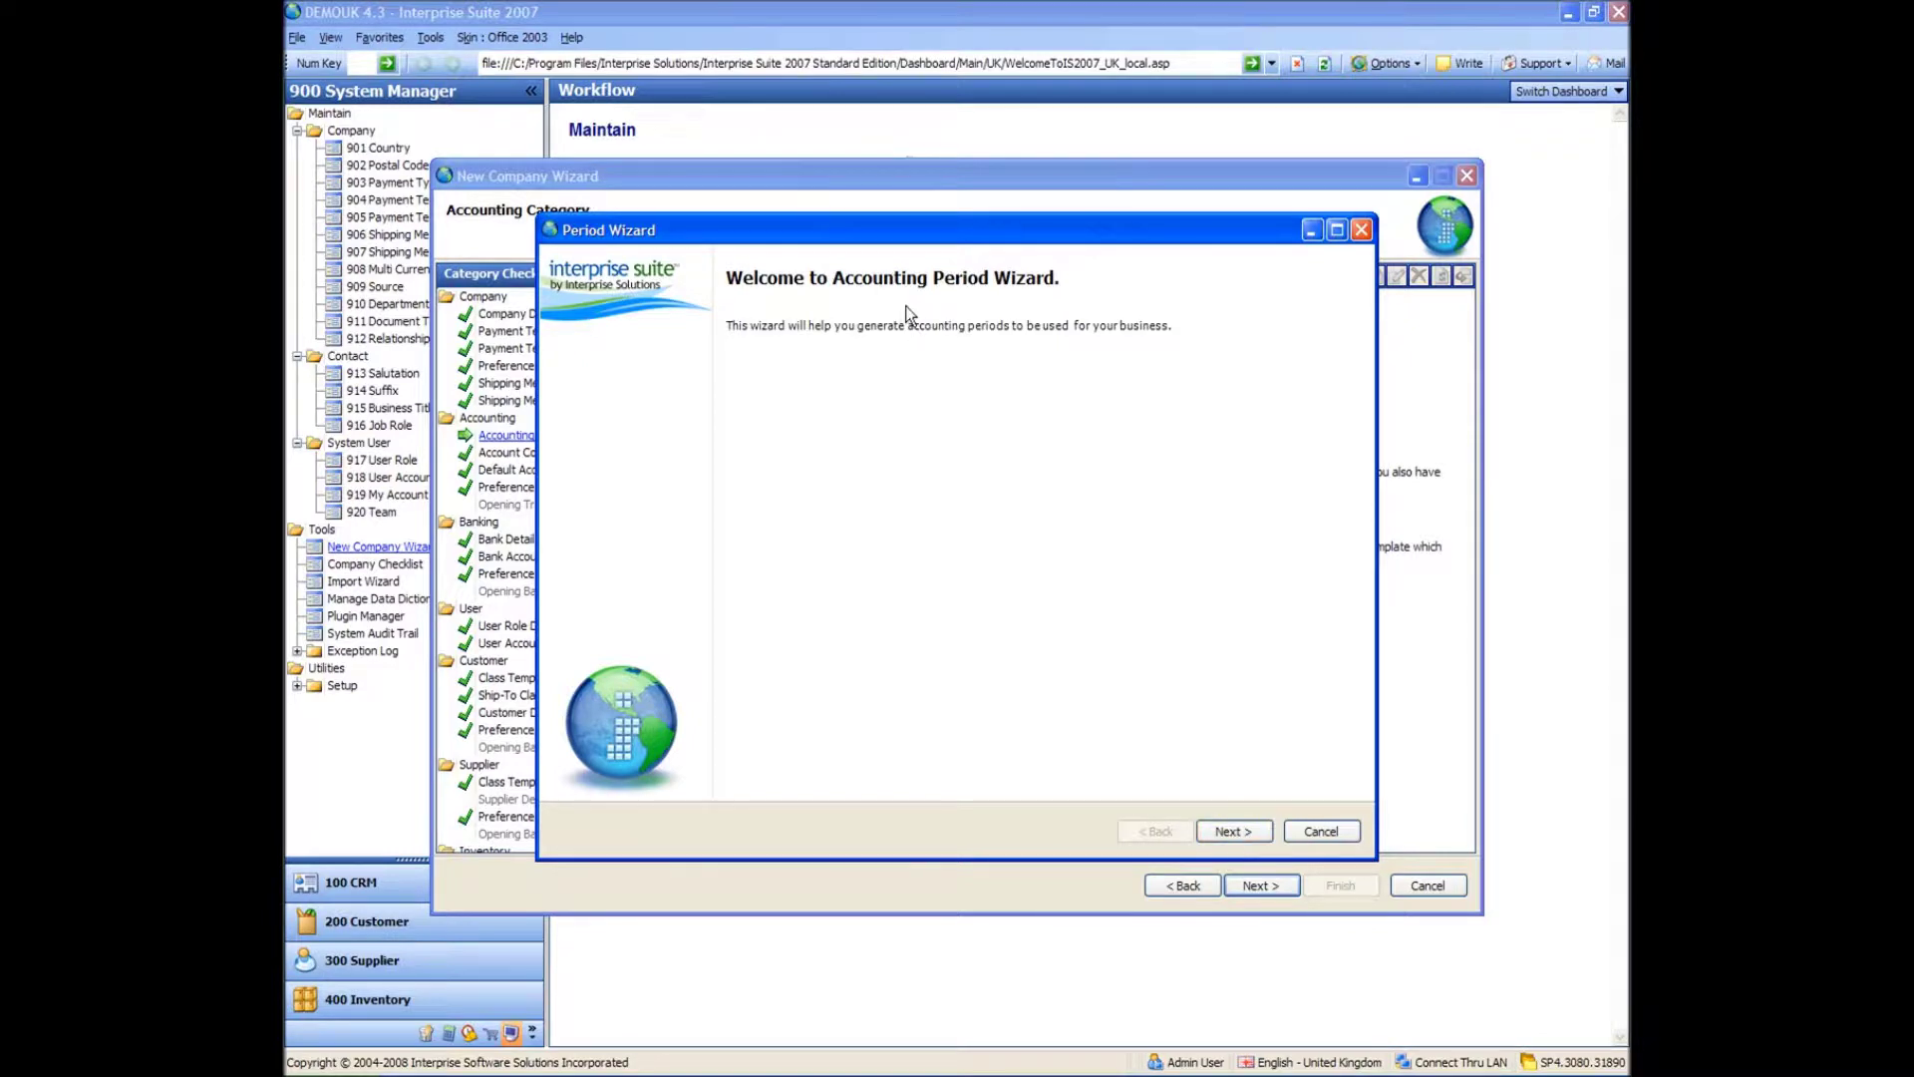
- Continue from the Period Wizard welcome page to the Period Criteria page
{"action": "left_click", "coordinate": [1229, 839]}
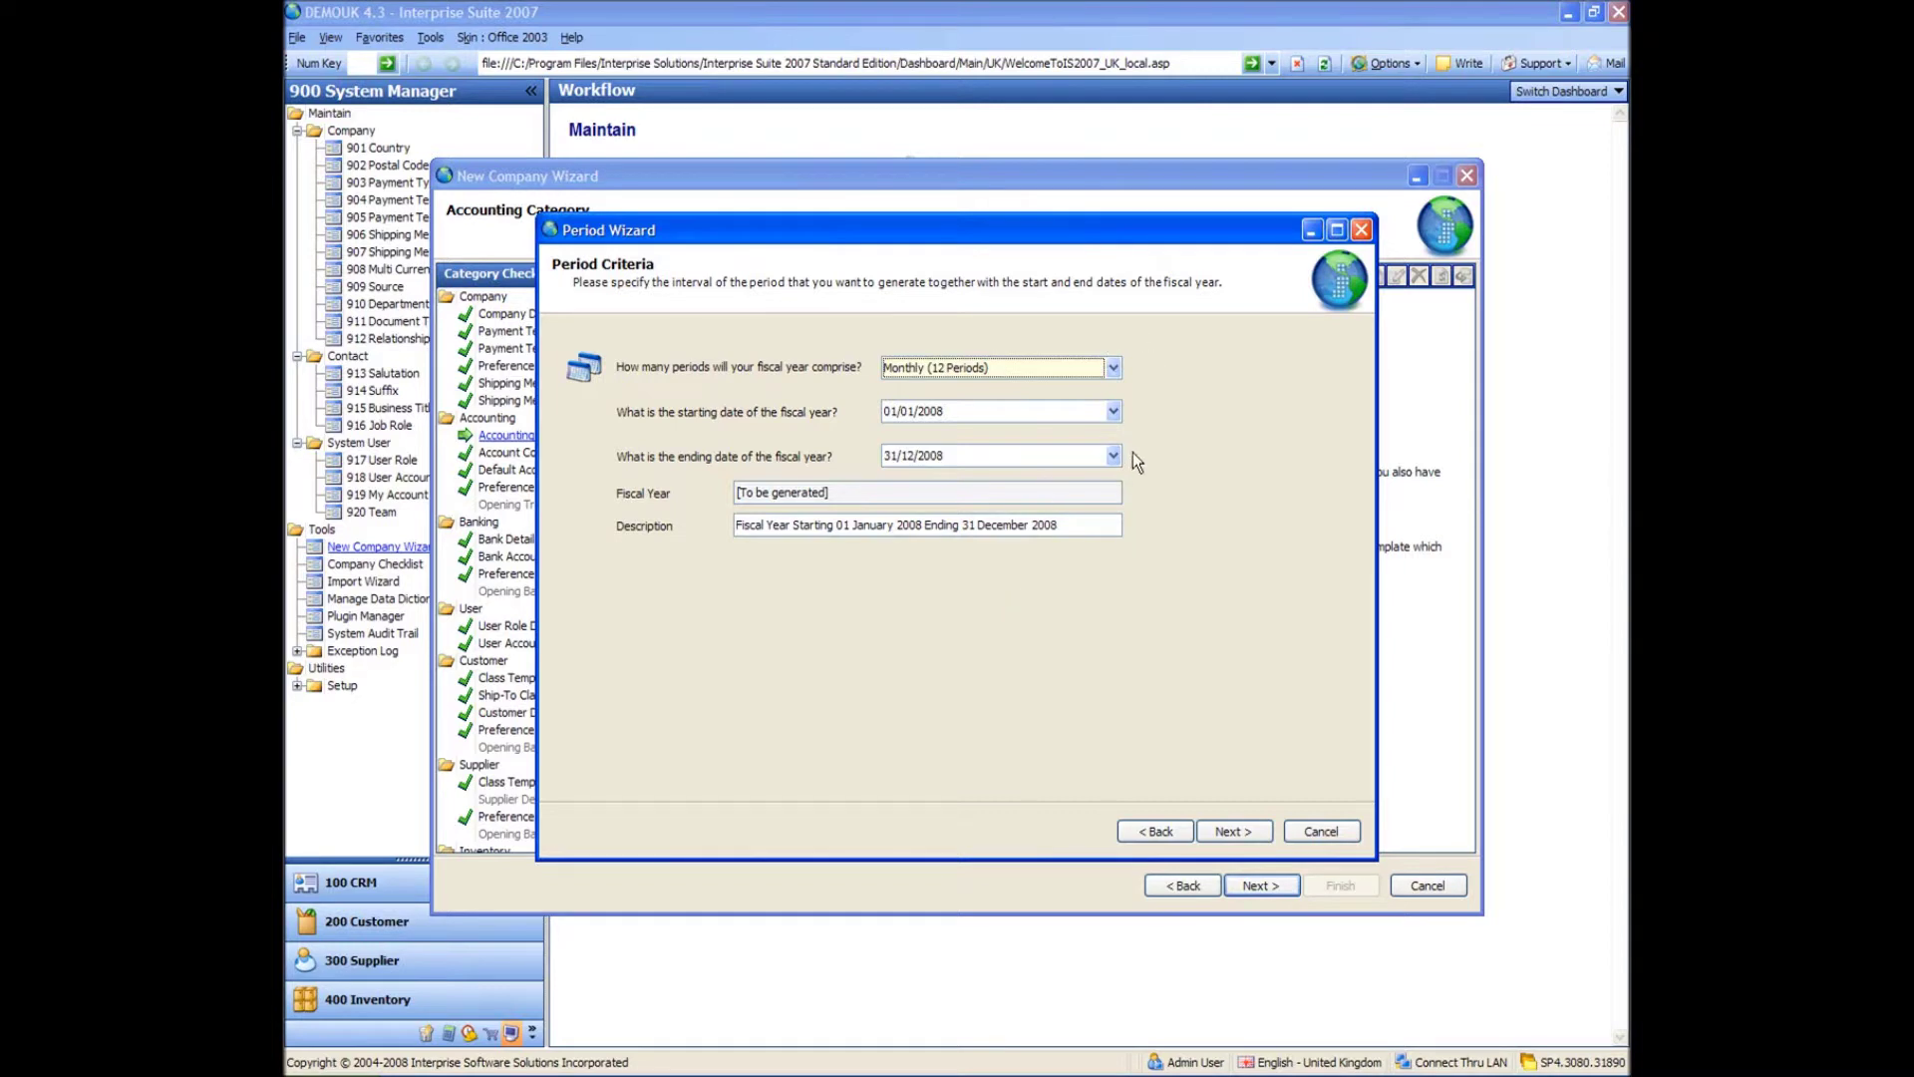
- Set the fiscal year start date to 01/04/2007, ending 31/03/2008
{"action": "left_click", "coordinate": [1113, 412]}
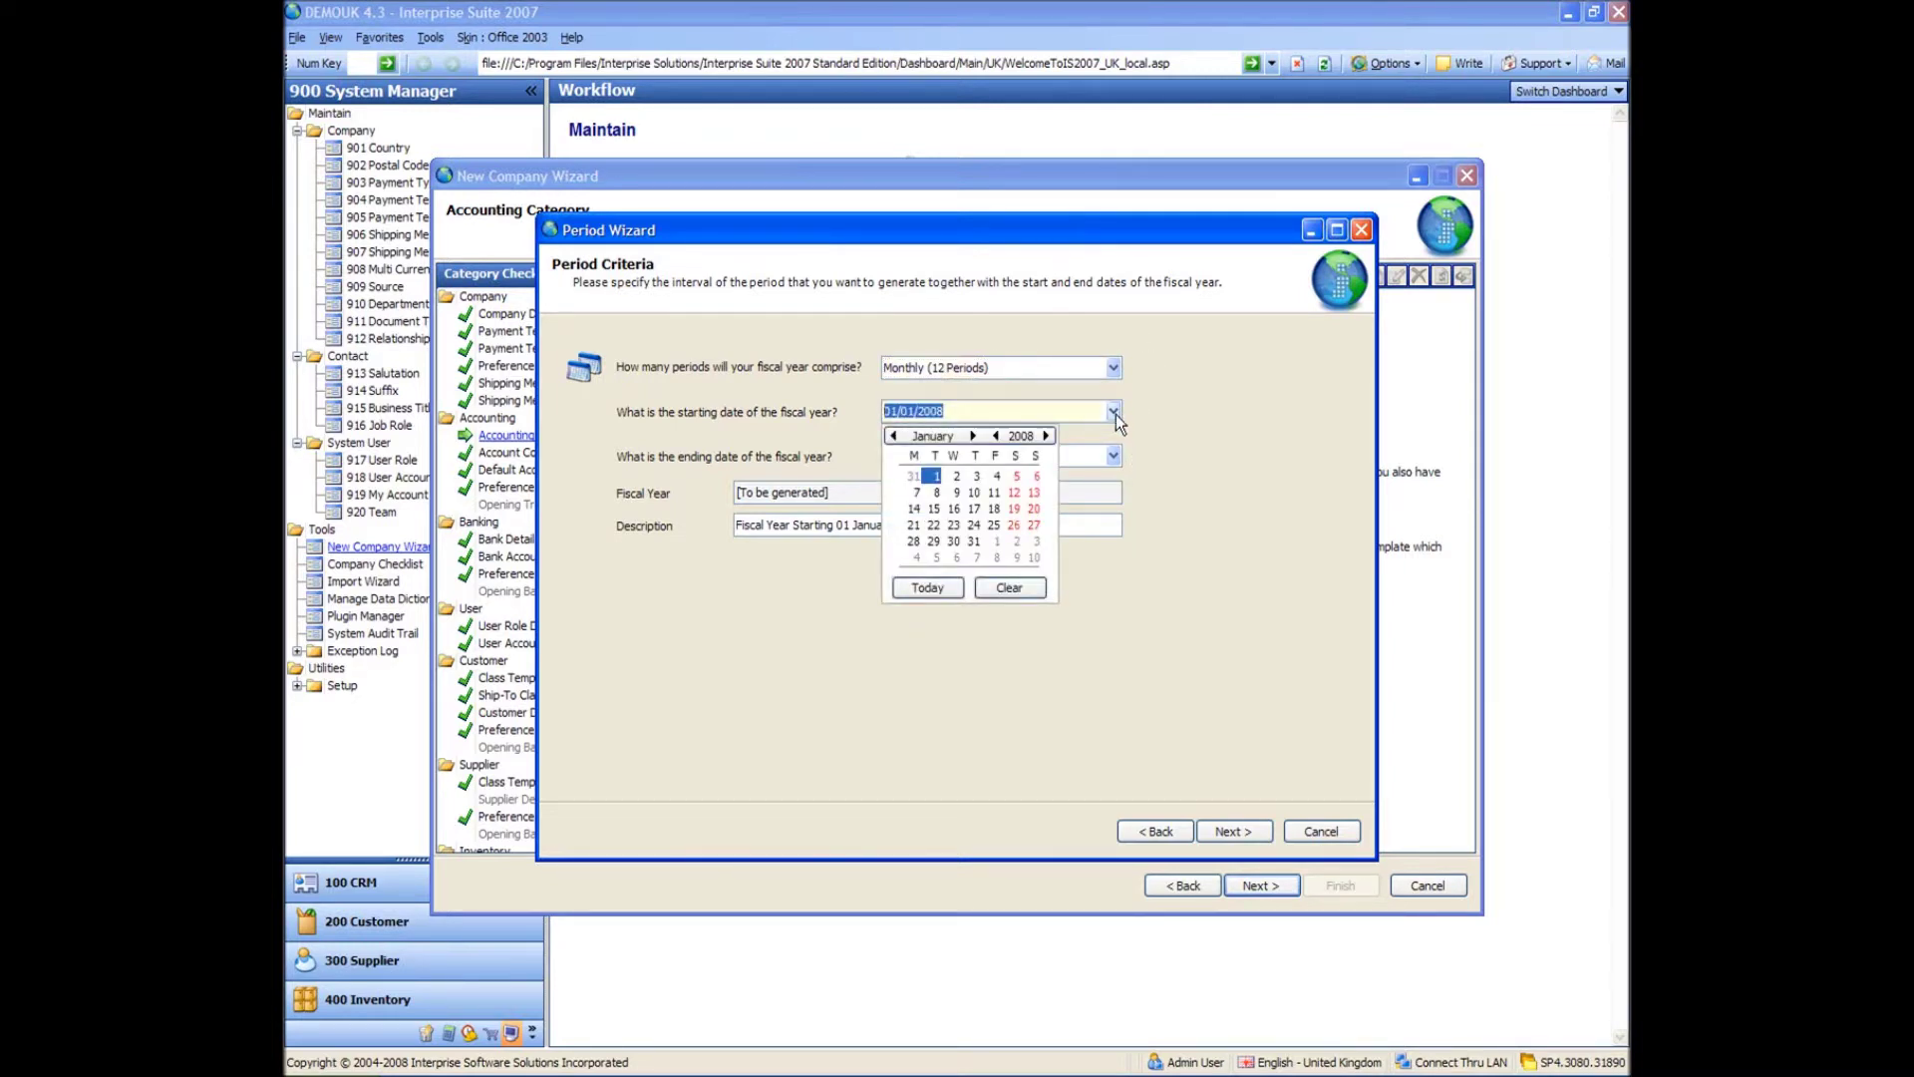
{"action": "left_click", "coordinate": [996, 436]}
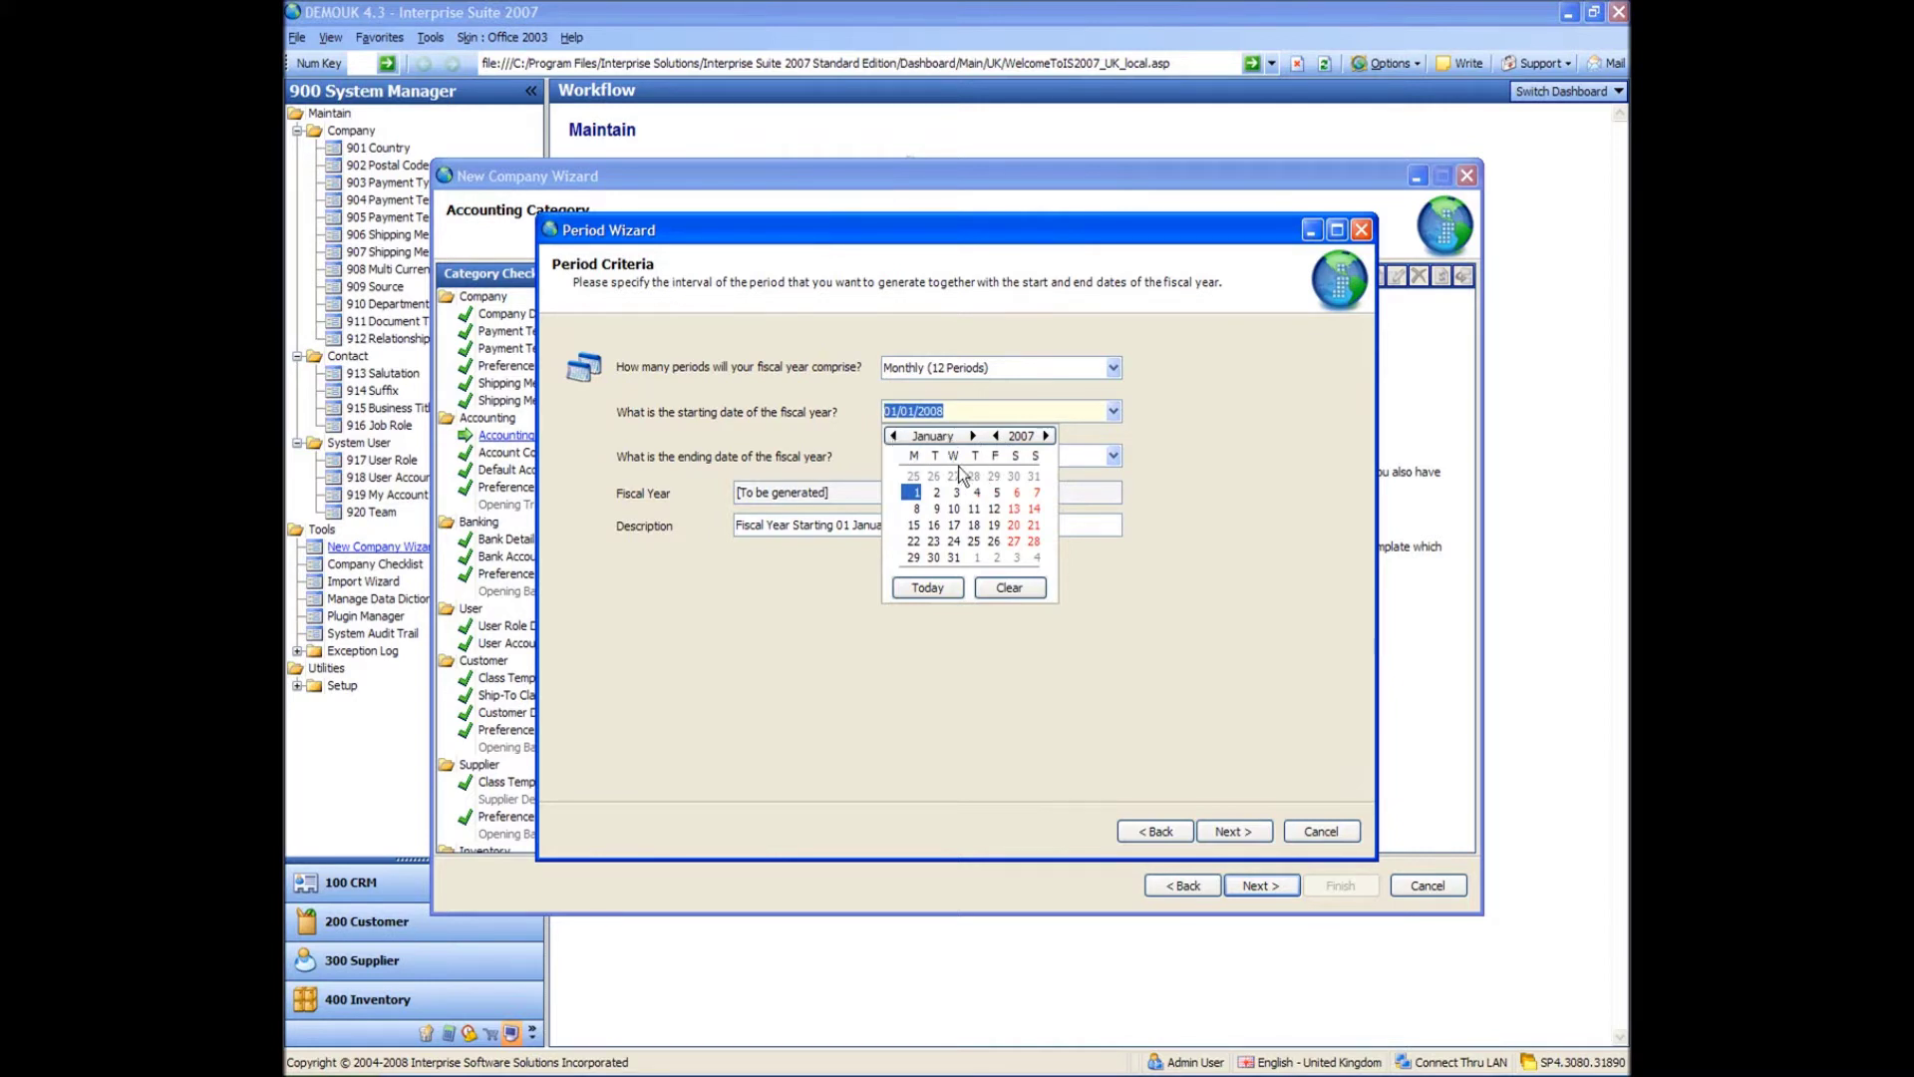
{"action": "left_click", "coordinate": [972, 436]}
{"action": "left_click", "coordinate": [972, 435]}
{"action": "left_click", "coordinate": [972, 436]}
{"action": "left_click", "coordinate": [1032, 476]}
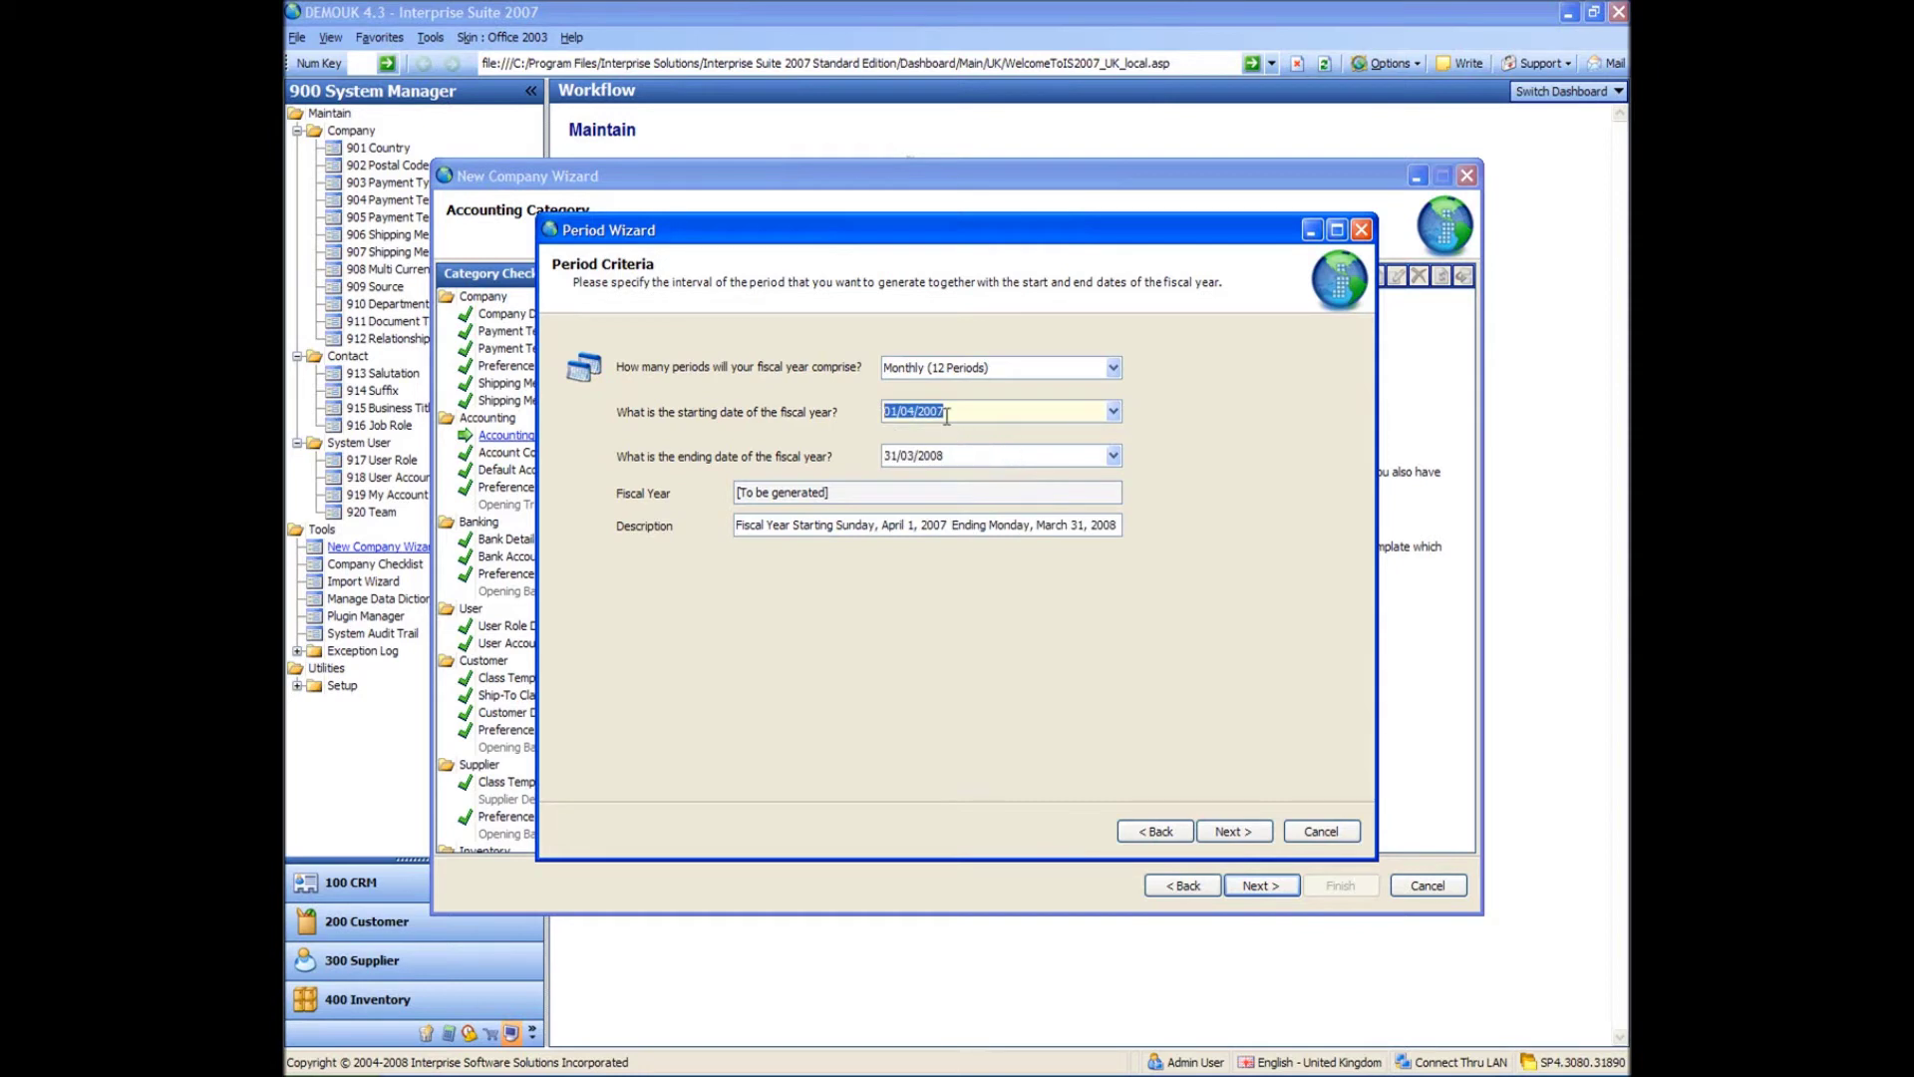